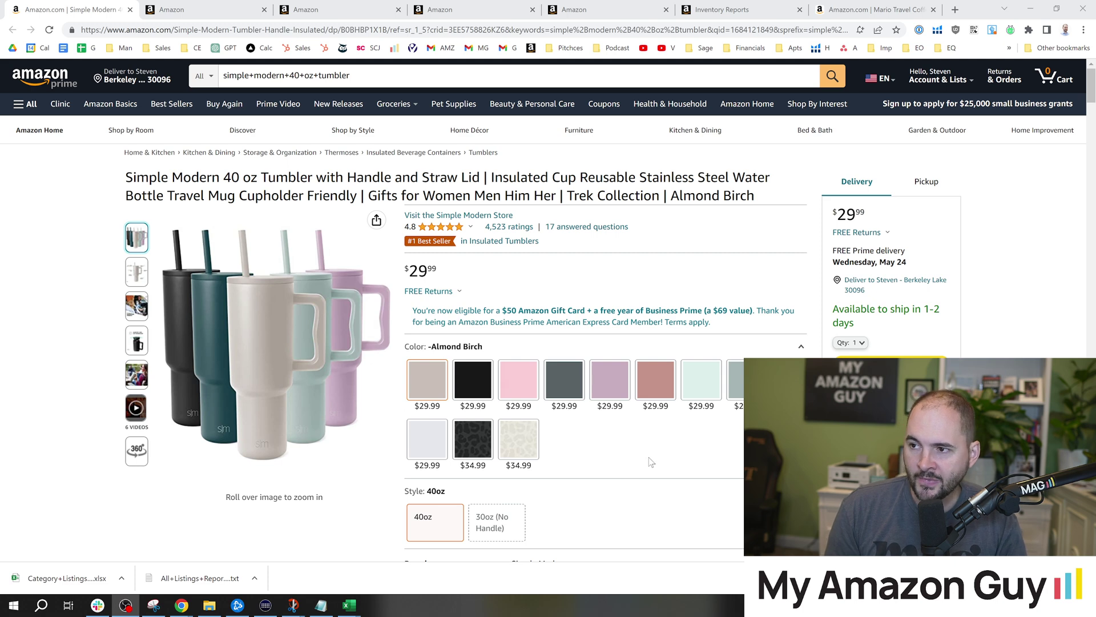
Go to the Inventory Reports page, browse the Reports menu, and list the report types
{"action": "left_click", "coordinate": [723, 8]}
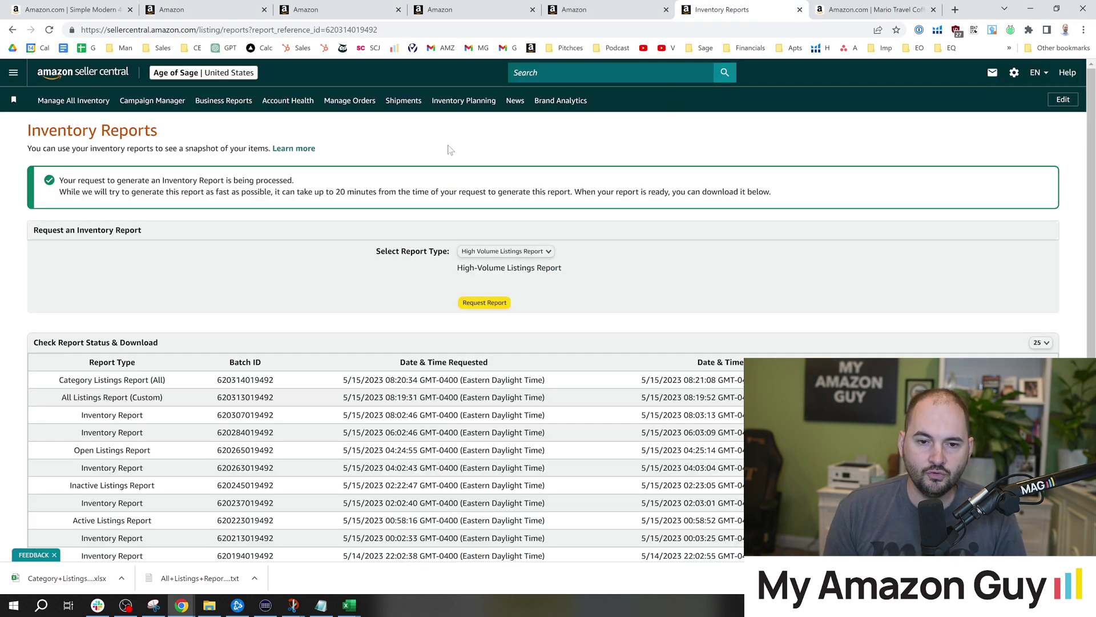
{"action": "left_click", "coordinate": [10, 80]}
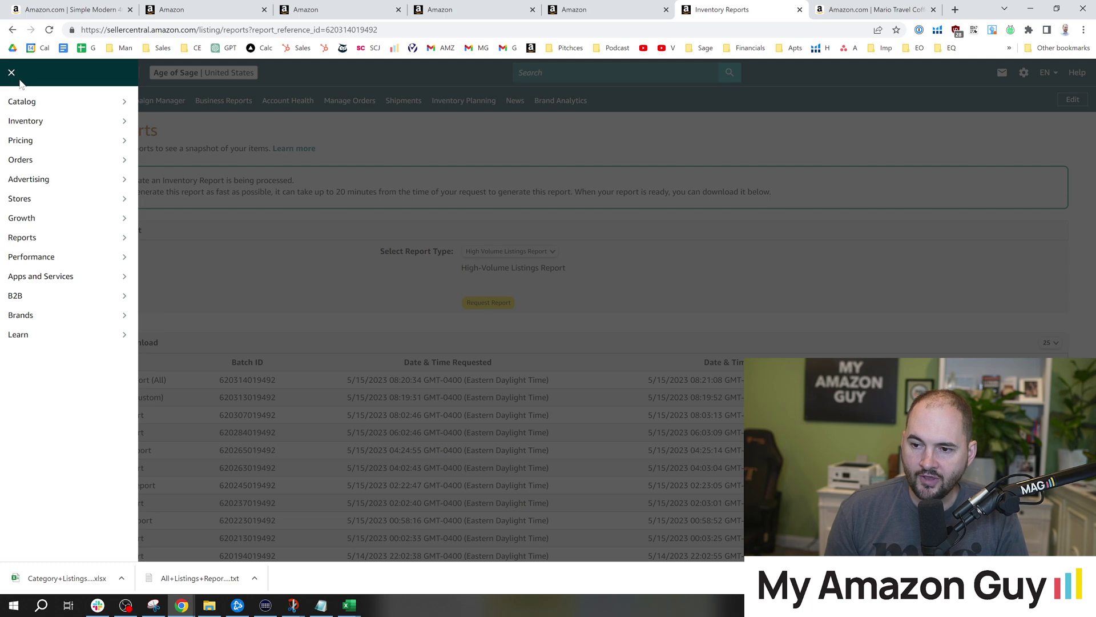
{"action": "mouse_move", "coordinate": [81, 238]}
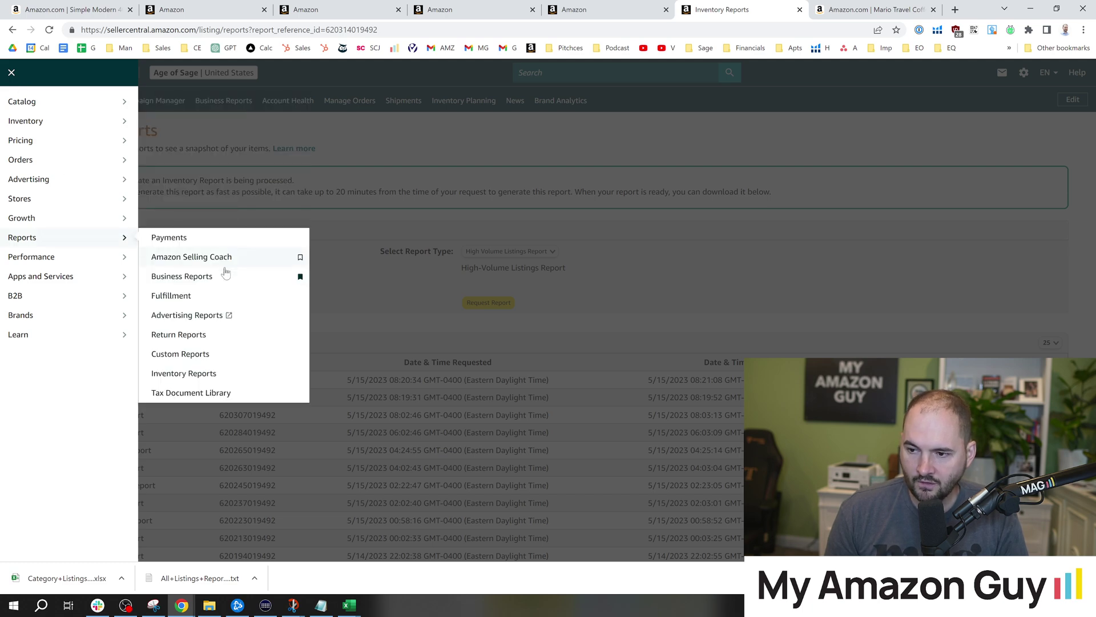
{"action": "left_click", "coordinate": [382, 347]}
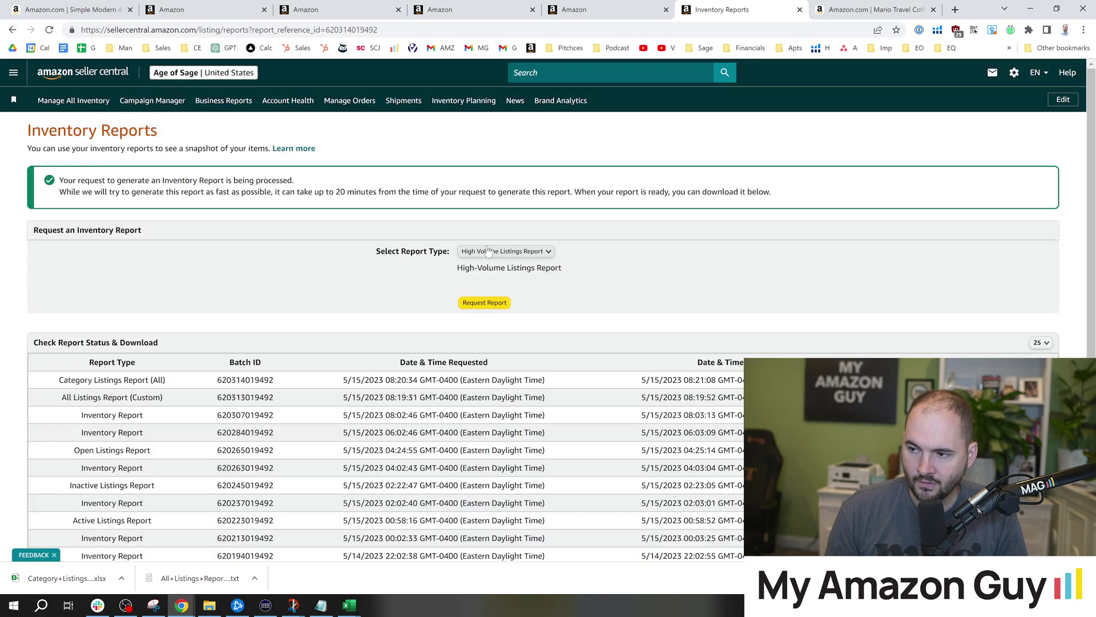
{"action": "left_click", "coordinate": [514, 251]}
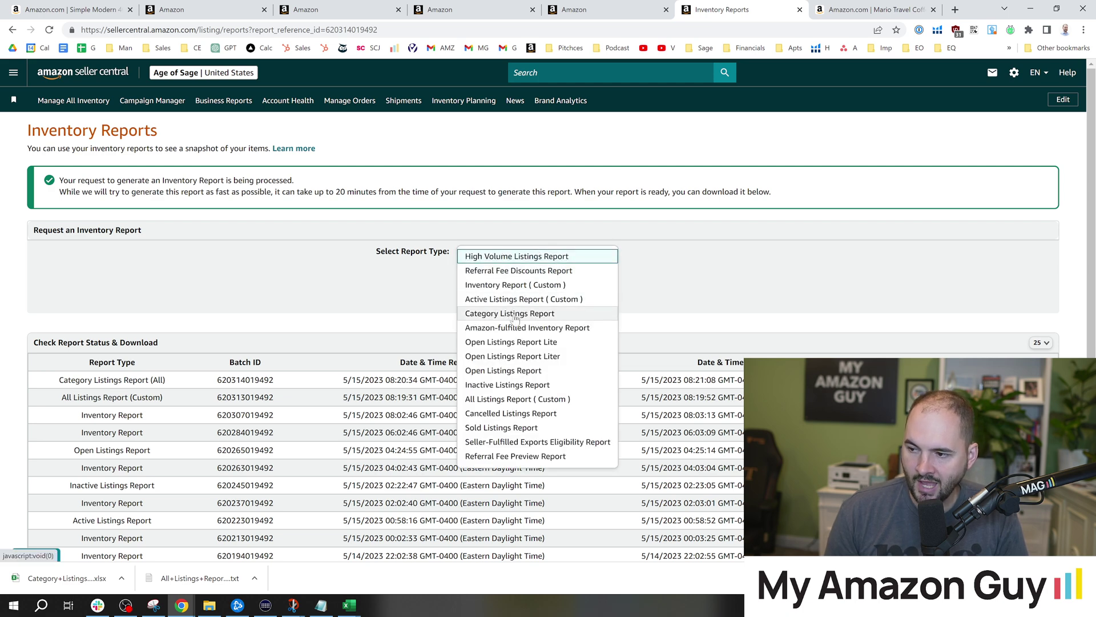
Request the Category Listings Report in Text format
{"action": "left_click", "coordinate": [547, 316]}
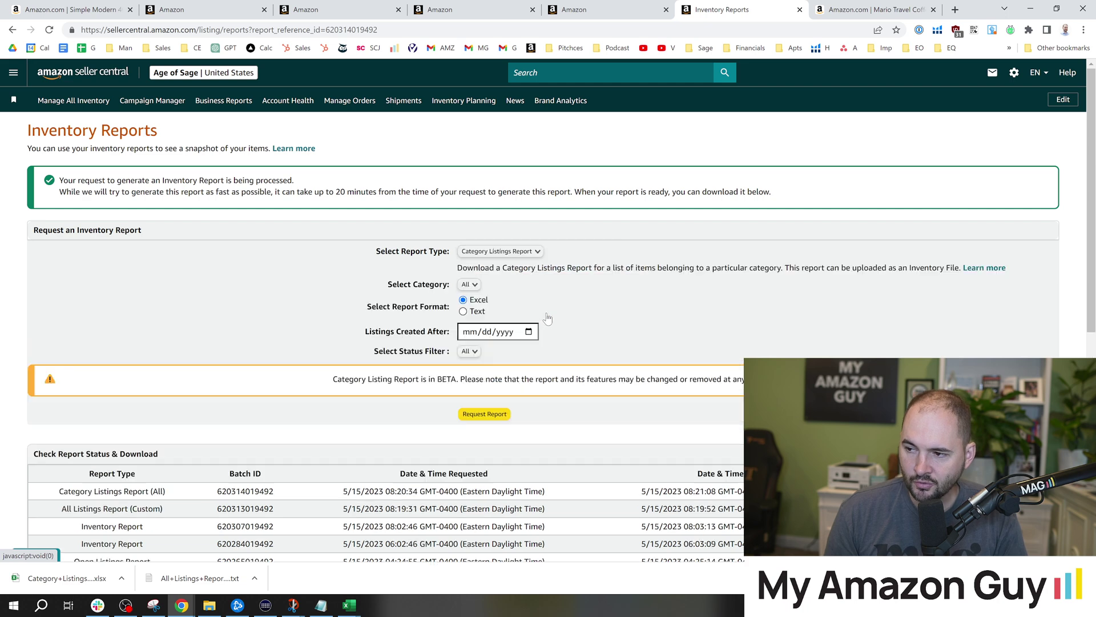
{"action": "left_click", "coordinate": [584, 300]}
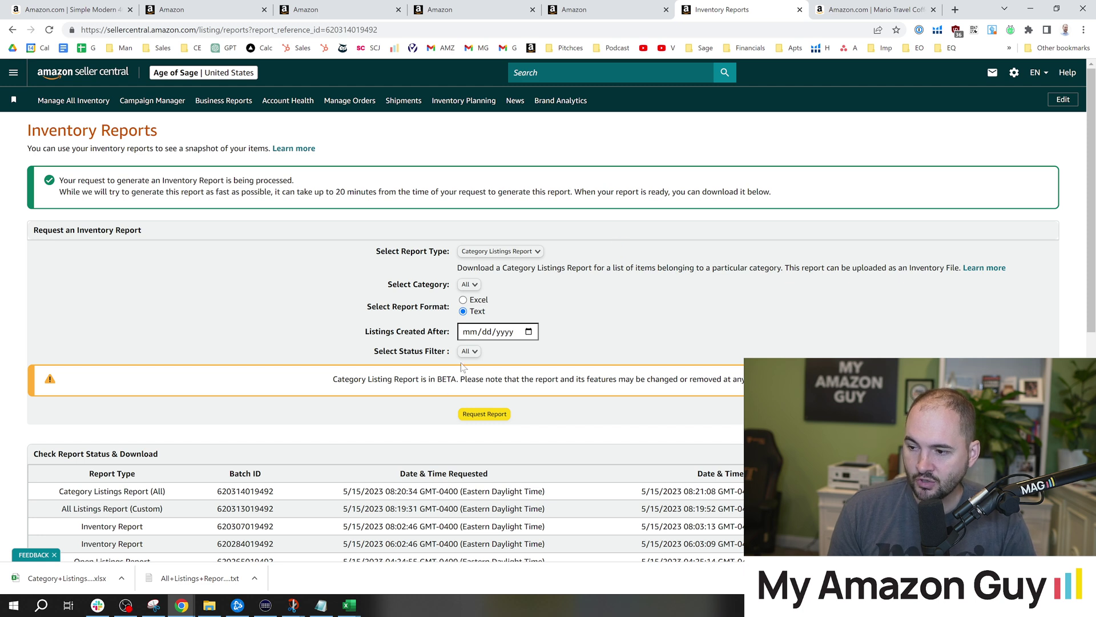
{"action": "left_click", "coordinate": [1043, 74]}
{"action": "left_click", "coordinate": [830, 151]}
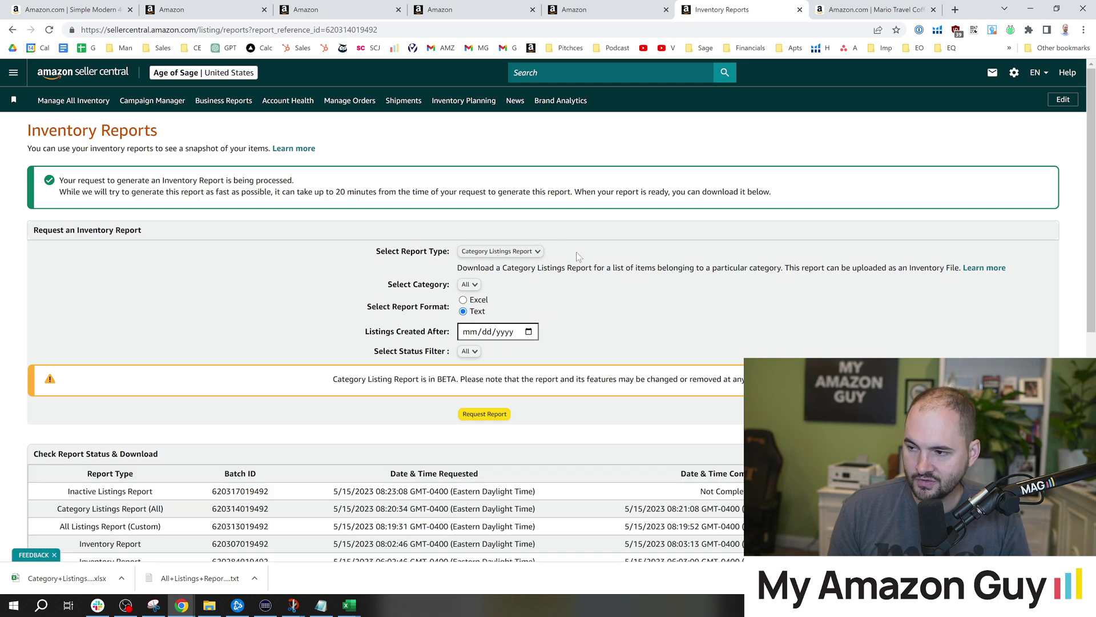
Scroll to the report status table and highlight the Category Listings Report (All) name
{"action": "scroll", "coordinate": [585, 310], "scroll_direction": "down", "scroll_amount": 2}
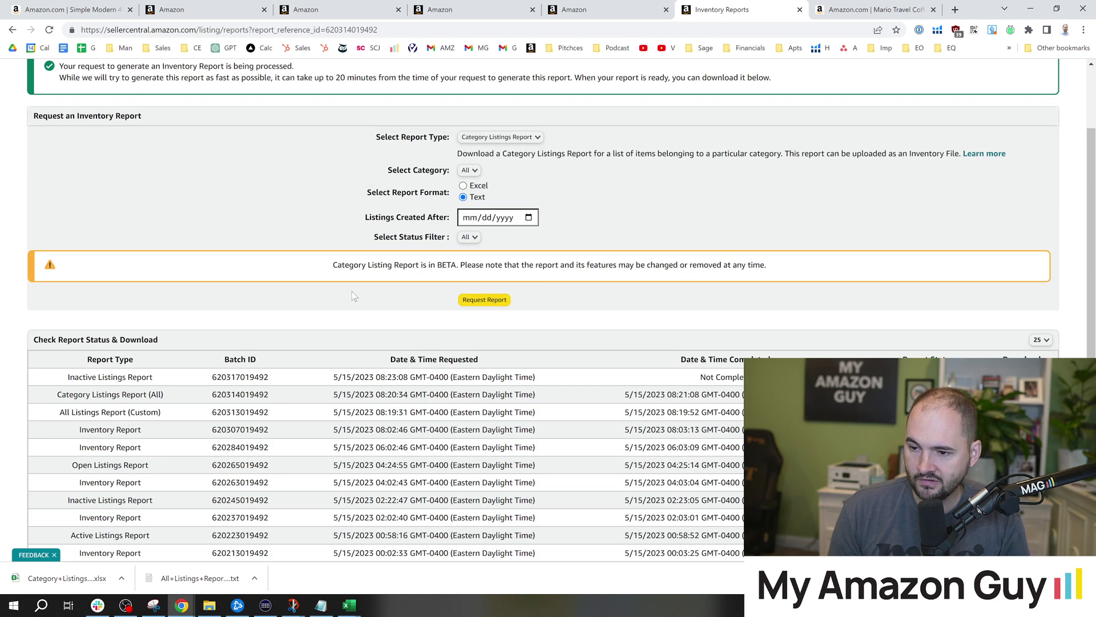
{"action": "scroll", "coordinate": [351, 291], "scroll_direction": "down", "scroll_amount": 2}
{"action": "left_click_drag", "start_coordinate": [178, 281], "coordinate": [125, 302]}
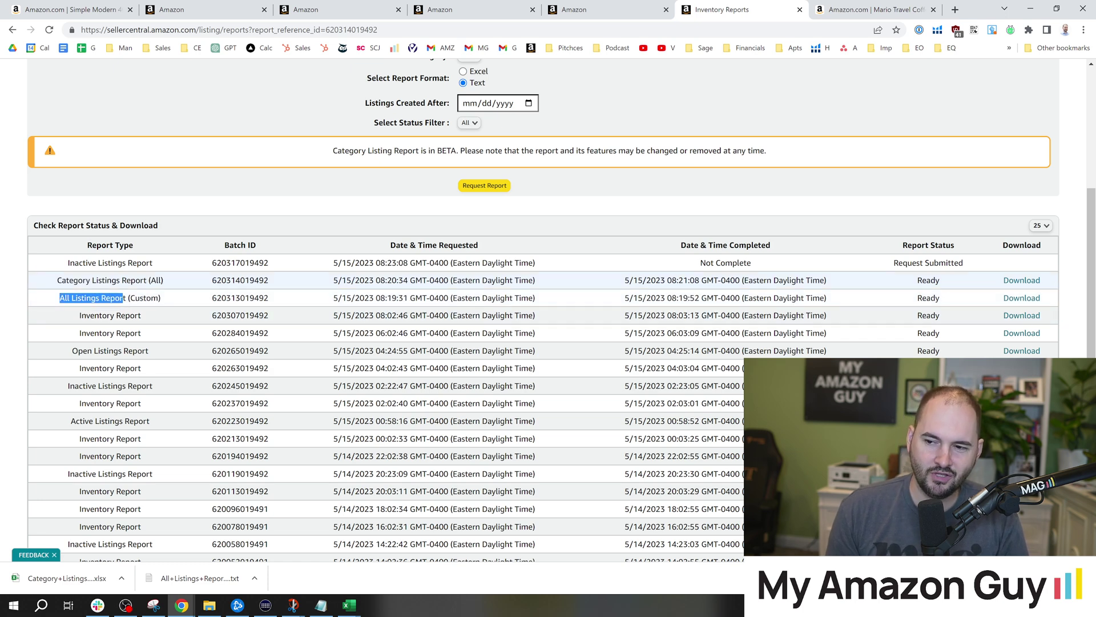
{"action": "left_click_drag", "start_coordinate": [59, 281], "coordinate": [150, 285]}
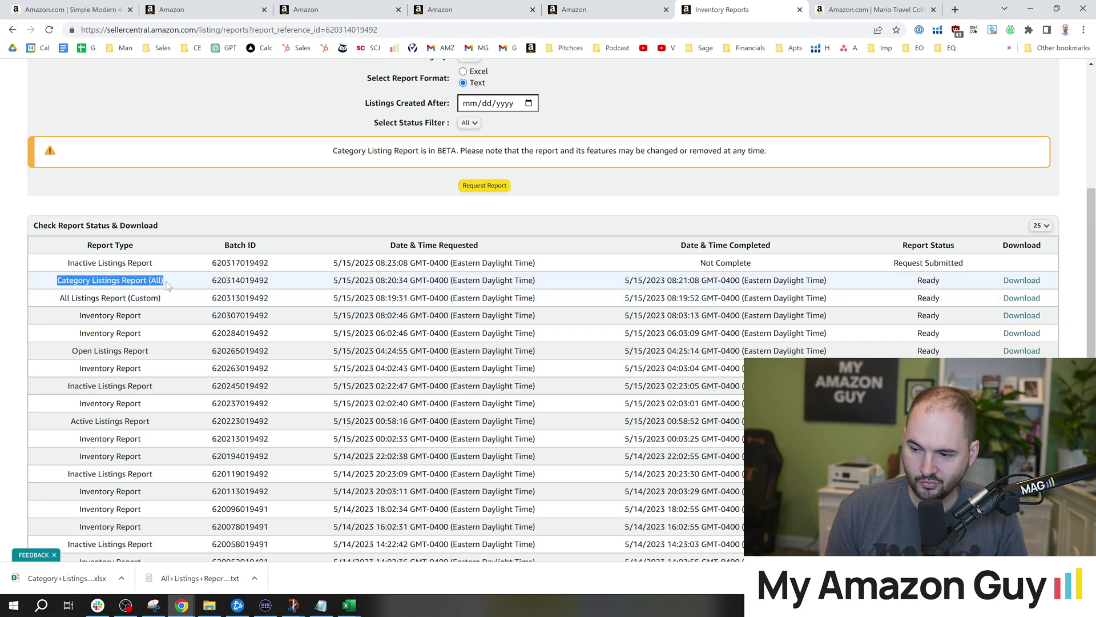
Bring the Category Listings Report workbook to the front, maximized
{"action": "left_click", "coordinate": [349, 605]}
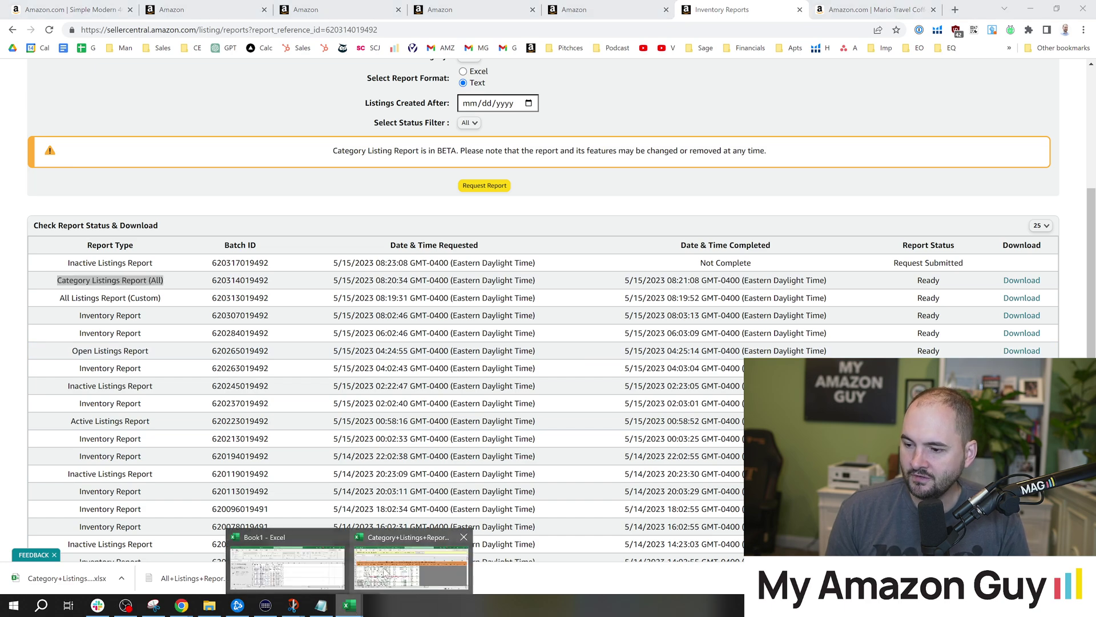
{"action": "left_click", "coordinate": [410, 566]}
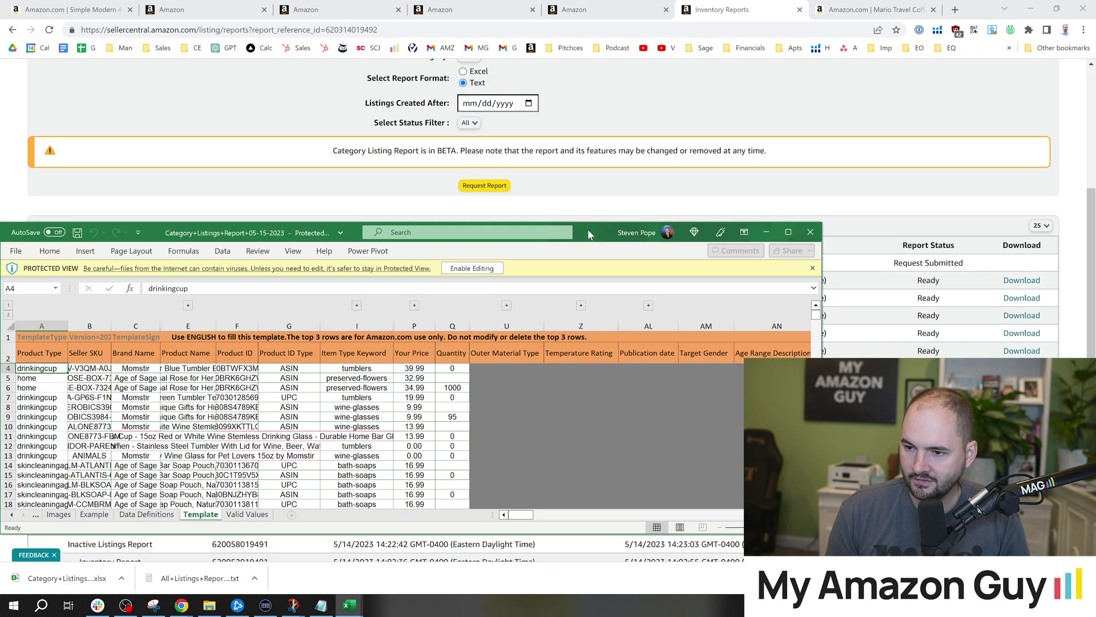
{"action": "double_click", "coordinate": [587, 228]}
Search the Template sheet for 'swatch' and step through the matches
{"action": "left_click", "coordinate": [180, 184]}
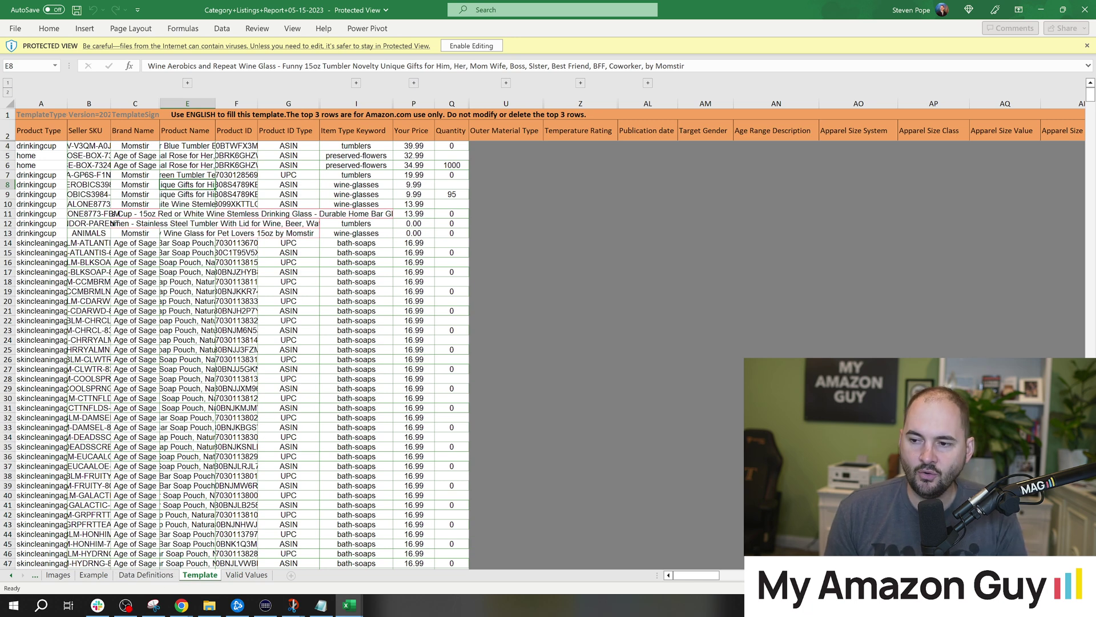
{"action": "left_click", "coordinate": [288, 242]}
{"action": "key", "text": "ctrl+f"}
{"action": "type", "text": "swatch"}
{"action": "key", "text": "Return"}
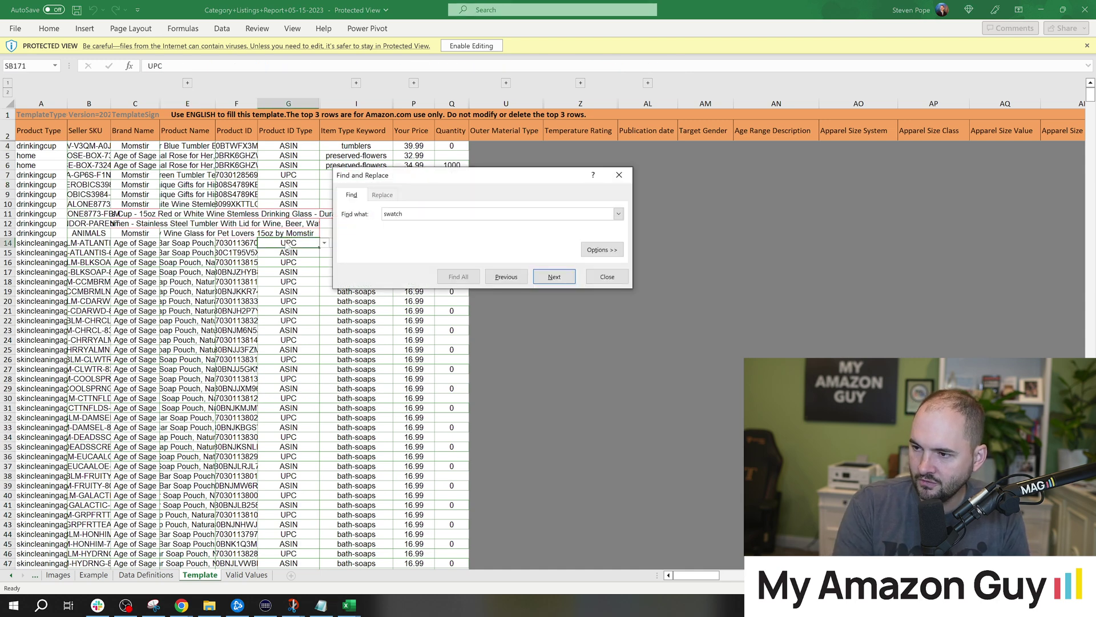
{"action": "key", "text": "Return"}
{"action": "key", "text": "Return"}
{"action": "key", "text": "Return"}
{"action": "key", "text": "Return"}
{"action": "key", "text": "Return"}
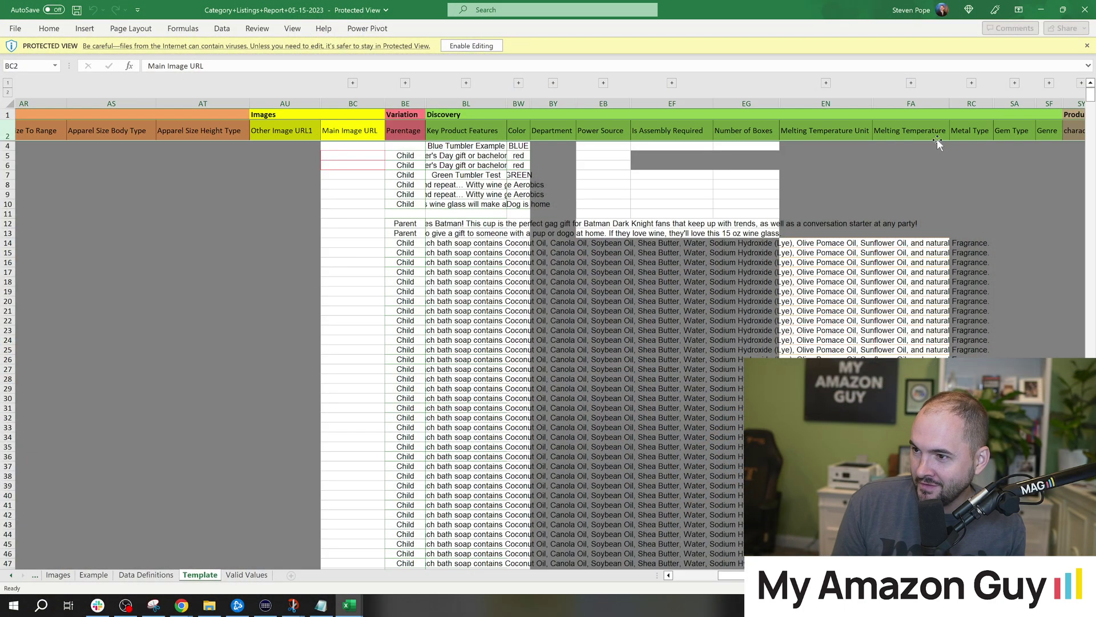
Minimize both Excel workbooks and return to the Add Products via Upload page
{"action": "left_click", "coordinate": [1048, 18]}
{"action": "left_click", "coordinate": [1044, 10]}
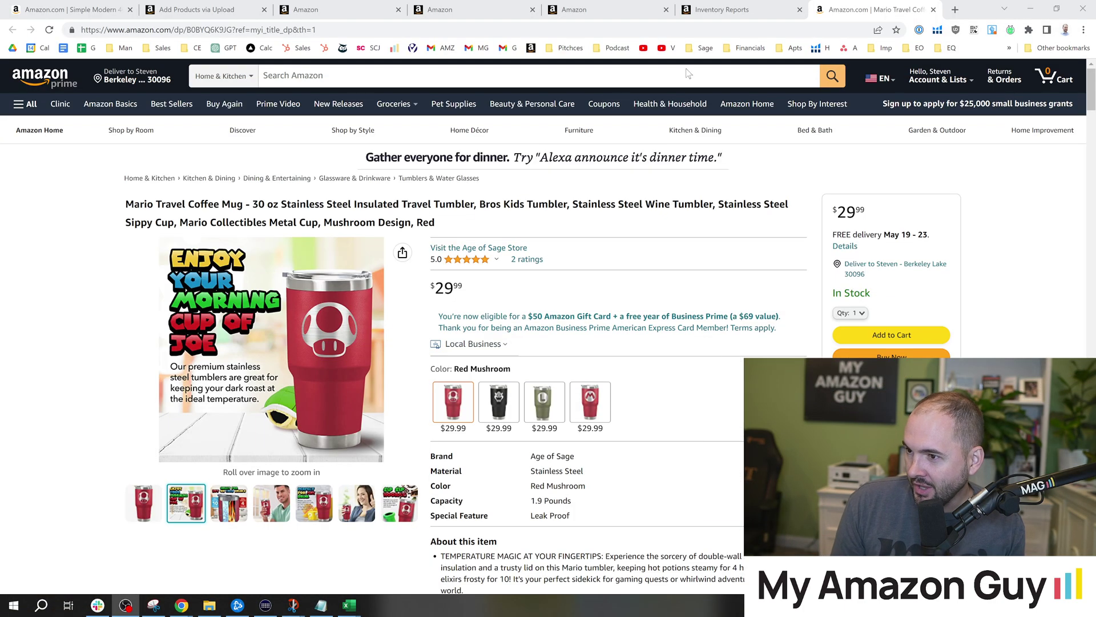
{"action": "left_click", "coordinate": [257, 9]}
{"action": "scroll", "coordinate": [372, 298], "scroll_direction": "up", "scroll_amount": 20}
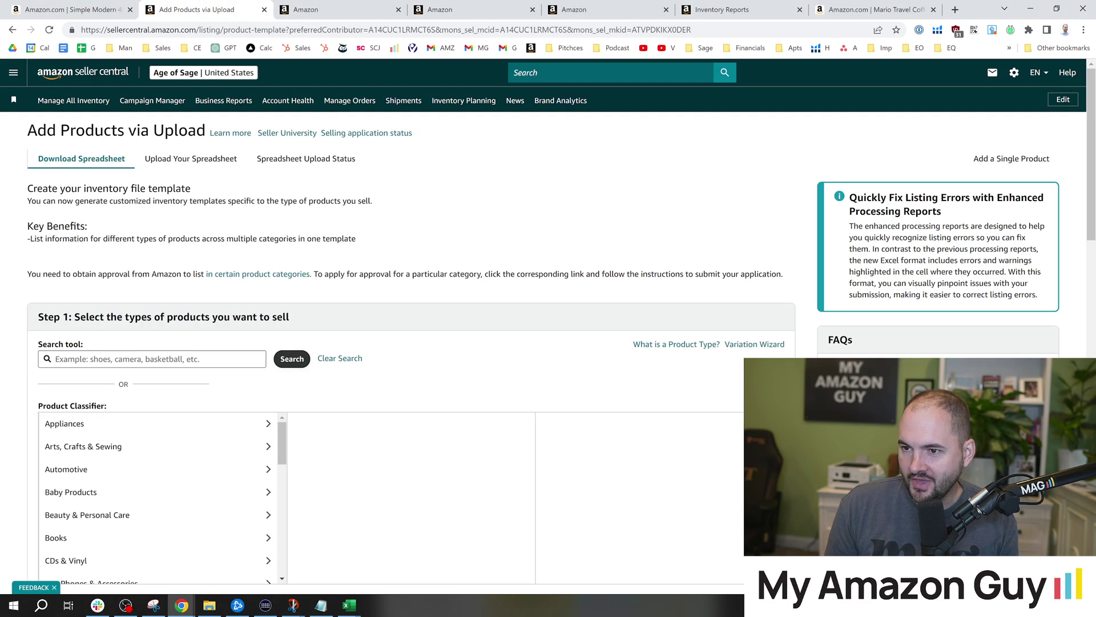
{"action": "left_click_drag", "start_coordinate": [28, 130], "coordinate": [188, 130]}
{"action": "scroll", "coordinate": [391, 269], "scroll_direction": "down", "scroll_amount": 12}
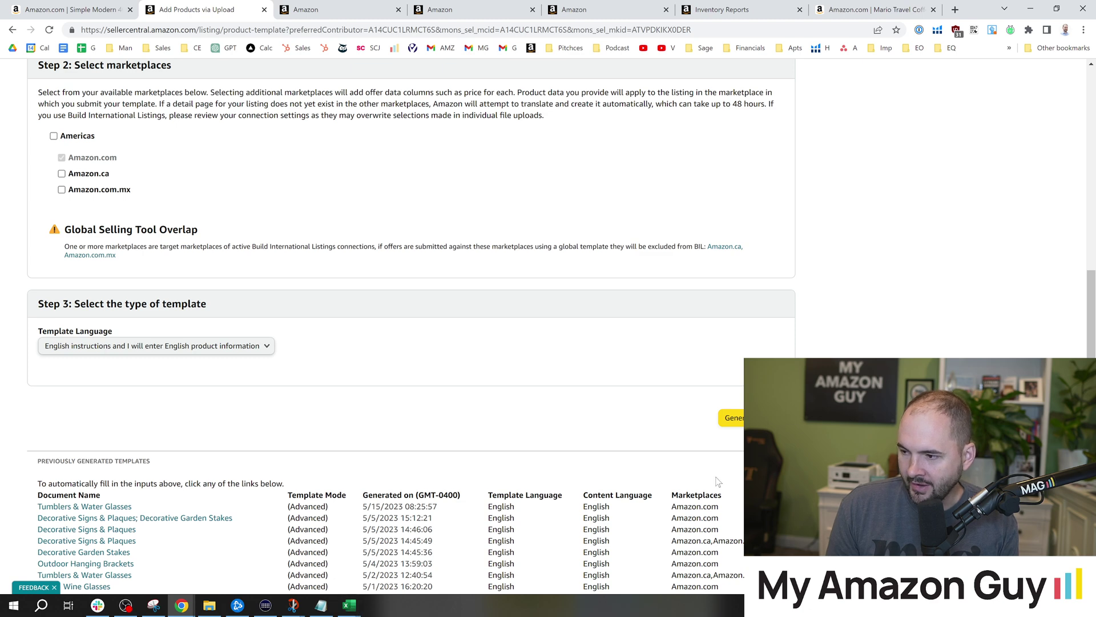
{"action": "scroll", "coordinate": [464, 418], "scroll_direction": "up", "scroll_amount": 6}
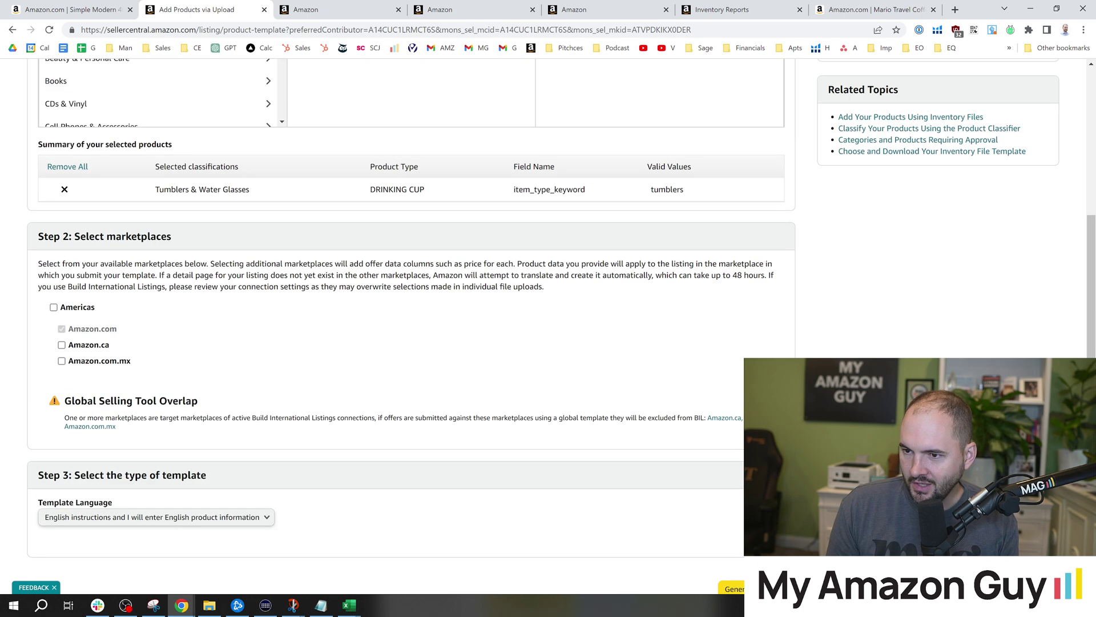
{"action": "scroll", "coordinate": [224, 428], "scroll_direction": "down", "scroll_amount": 6}
{"action": "scroll", "coordinate": [224, 428], "scroll_direction": "down", "scroll_amount": 2}
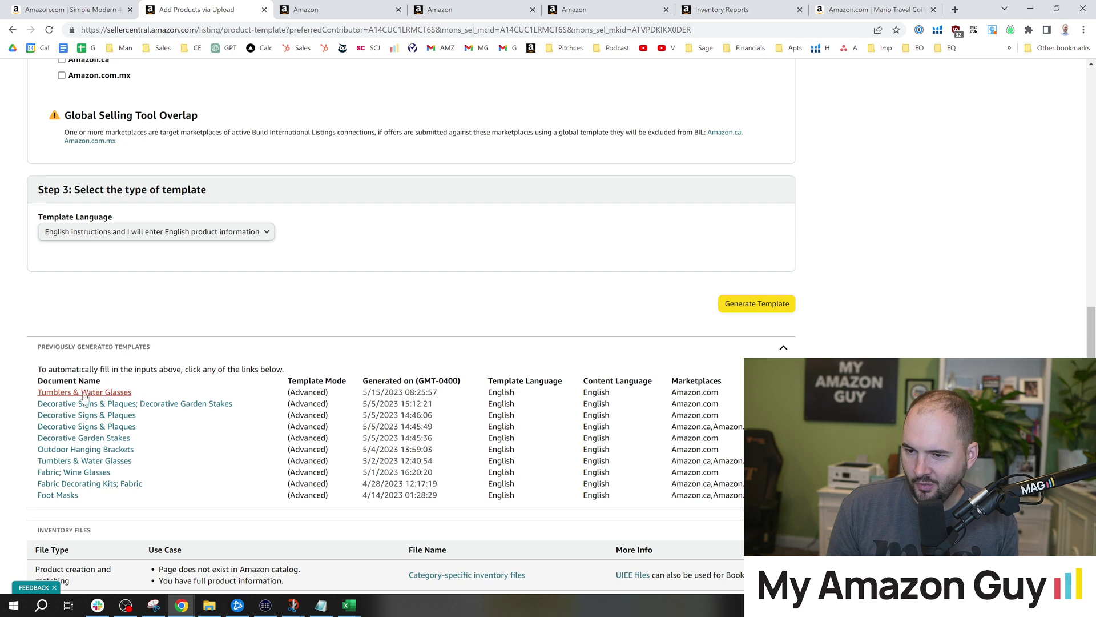
Reuse the Tumblers & Water Glasses (DRINKING CUP) template selections for Amazon.com
{"action": "left_click", "coordinate": [100, 392]}
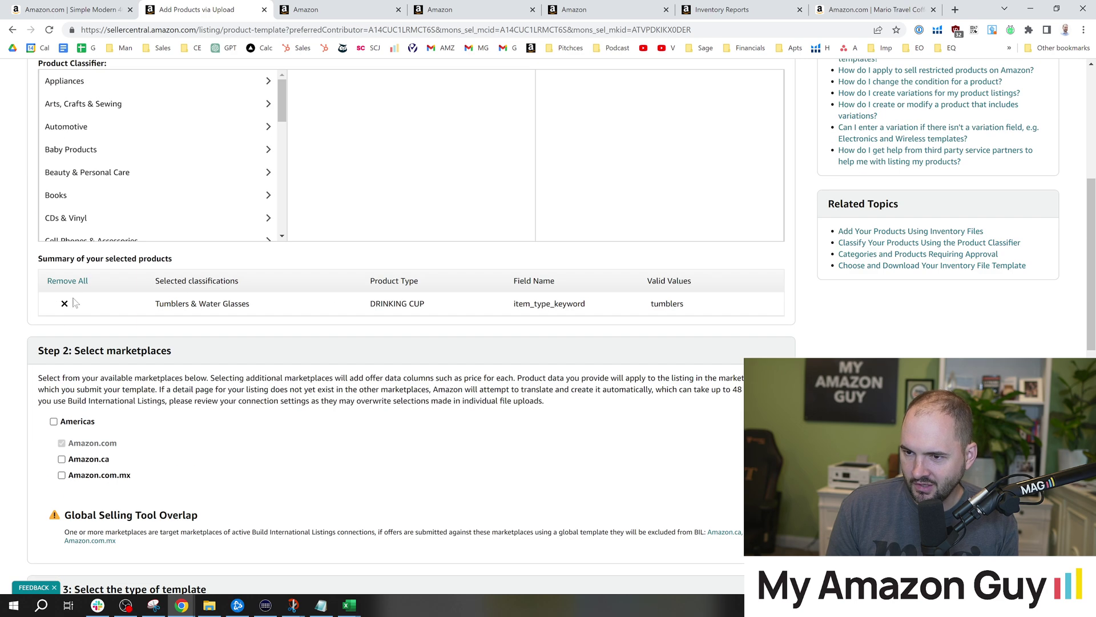
{"action": "scroll", "coordinate": [317, 307], "scroll_direction": "down", "scroll_amount": 3}
{"action": "scroll", "coordinate": [611, 482], "scroll_direction": "up", "scroll_amount": 6}
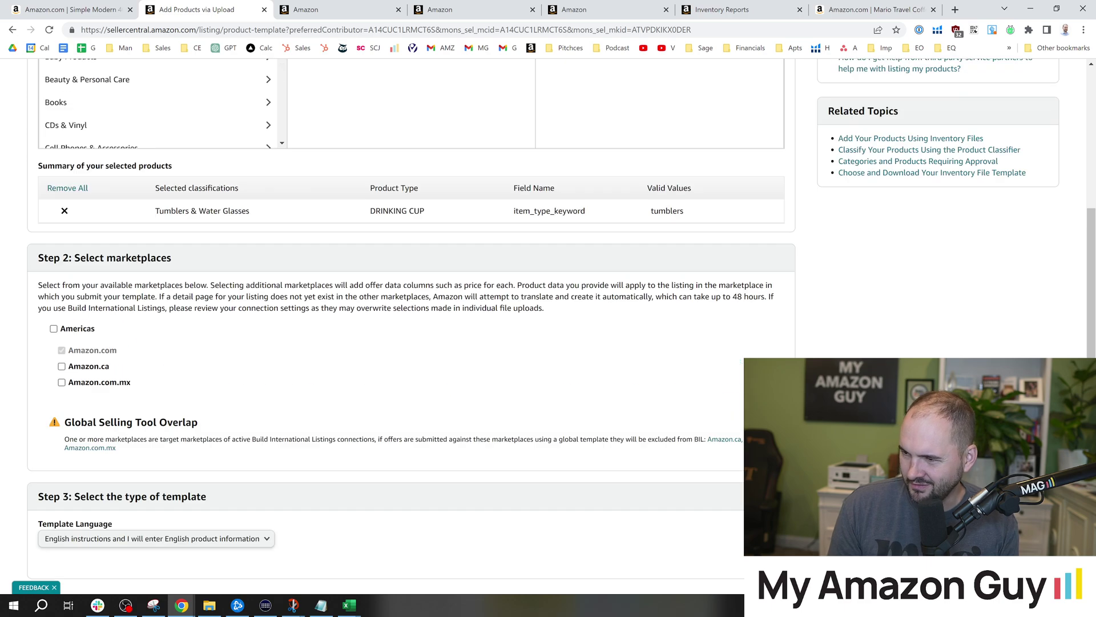
{"action": "scroll", "coordinate": [441, 478], "scroll_direction": "down", "scroll_amount": 5}
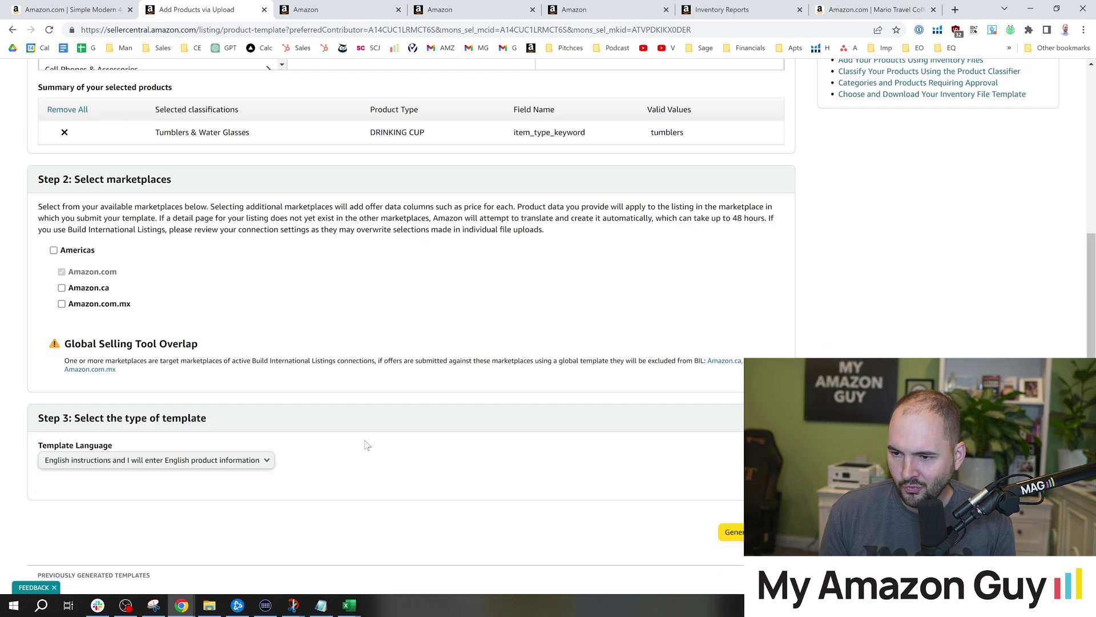
{"action": "scroll", "coordinate": [403, 453], "scroll_direction": "up", "scroll_amount": 6}
{"action": "left_click", "coordinate": [143, 244]}
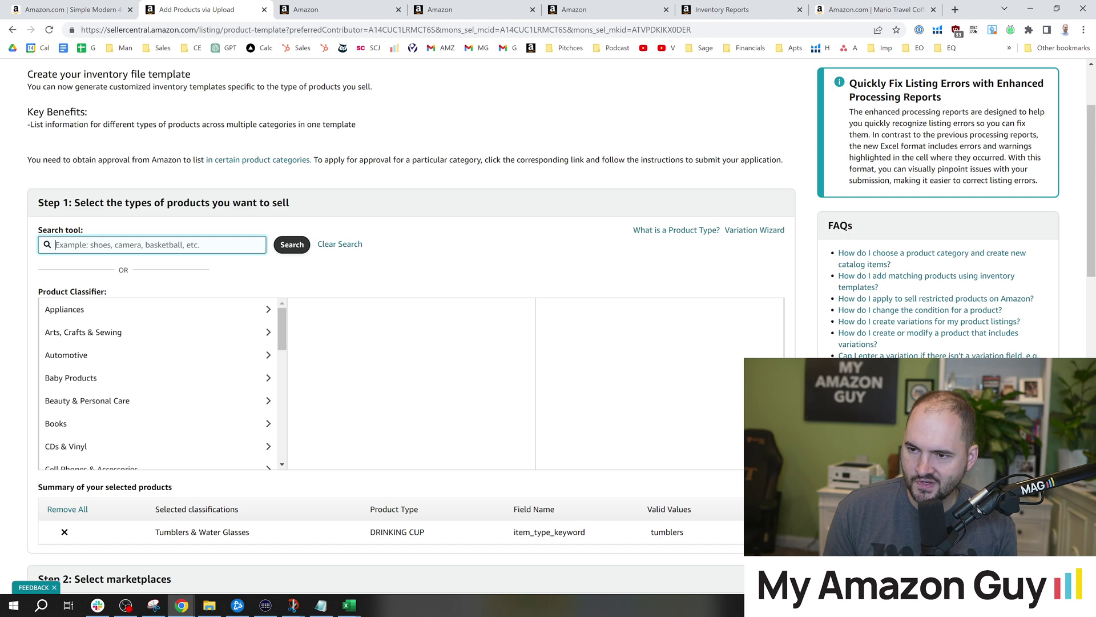
{"action": "scroll", "coordinate": [160, 365], "scroll_direction": "down", "scroll_amount": 1}
{"action": "scroll", "coordinate": [702, 485], "scroll_direction": "down", "scroll_amount": 9}
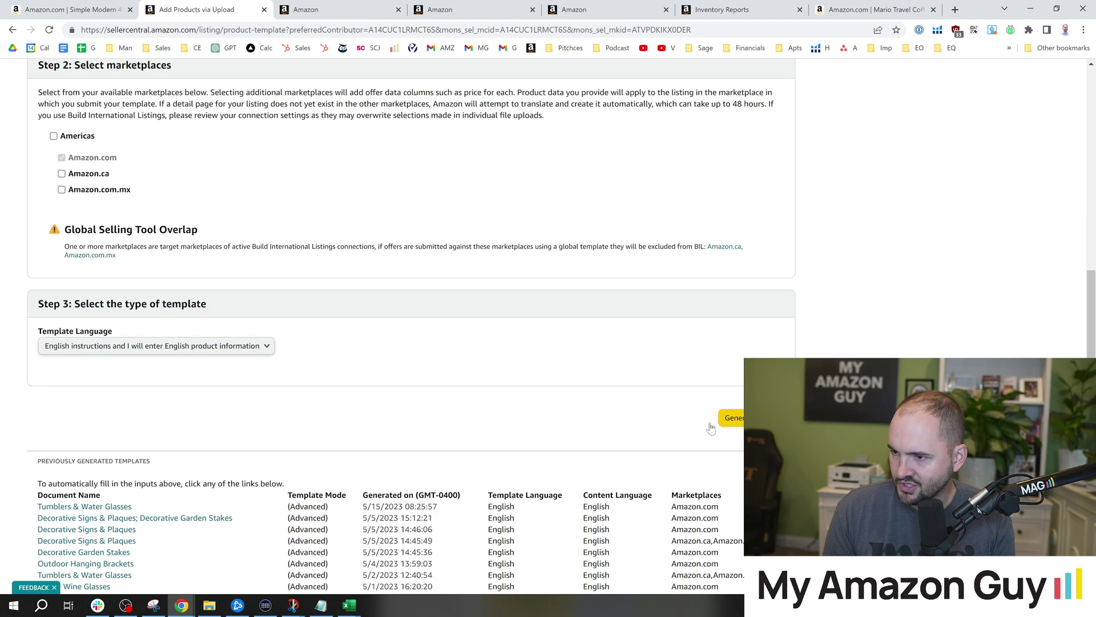
{"action": "mouse_move", "coordinate": [344, 609]}
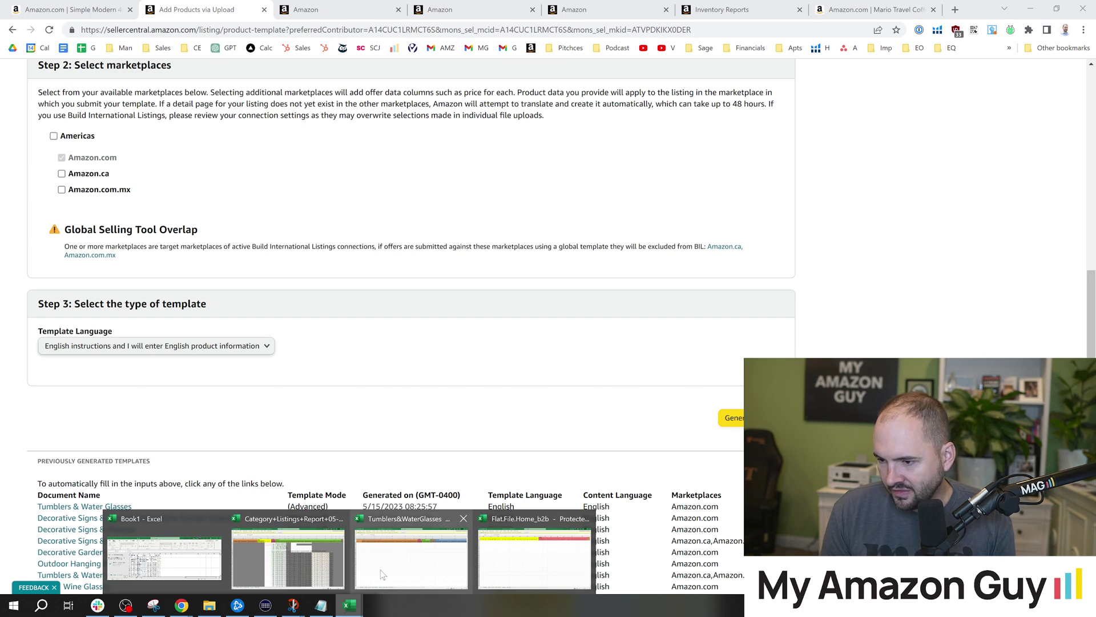
{"action": "left_click", "coordinate": [420, 557]}
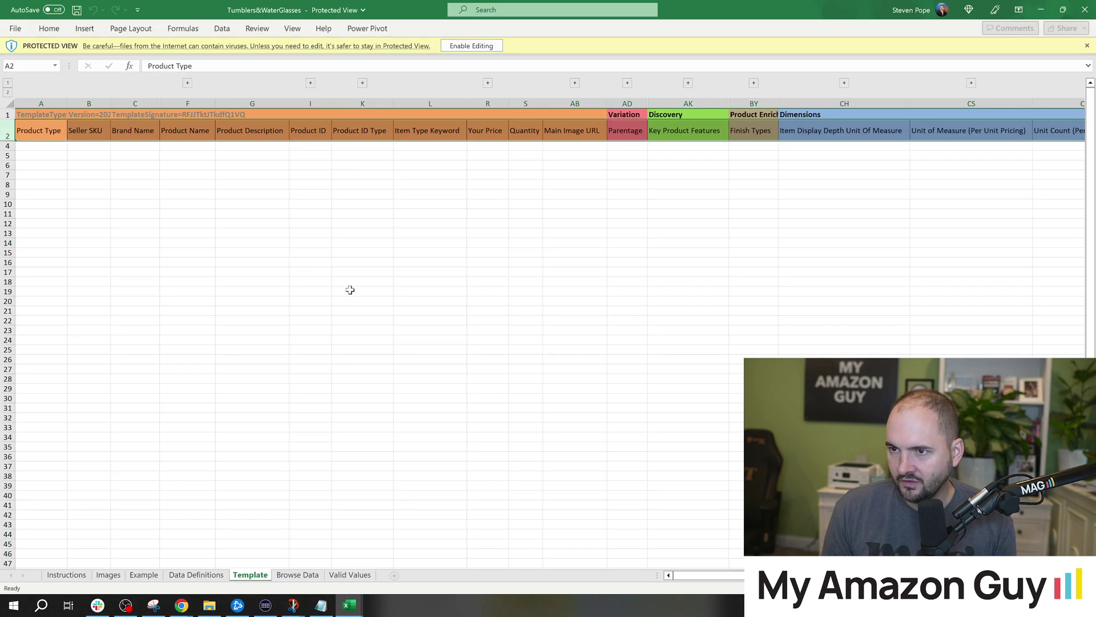
{"action": "left_click", "coordinate": [284, 242]}
{"action": "left_click", "coordinate": [8, 125]}
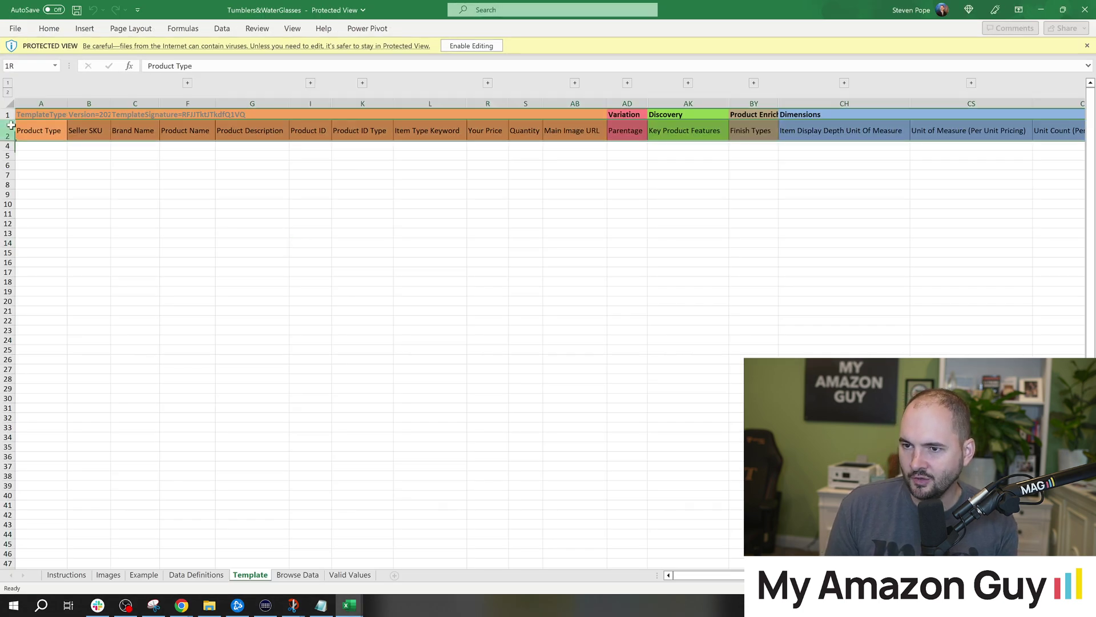
{"action": "key", "text": "Delete"}
{"action": "key", "text": "Return"}
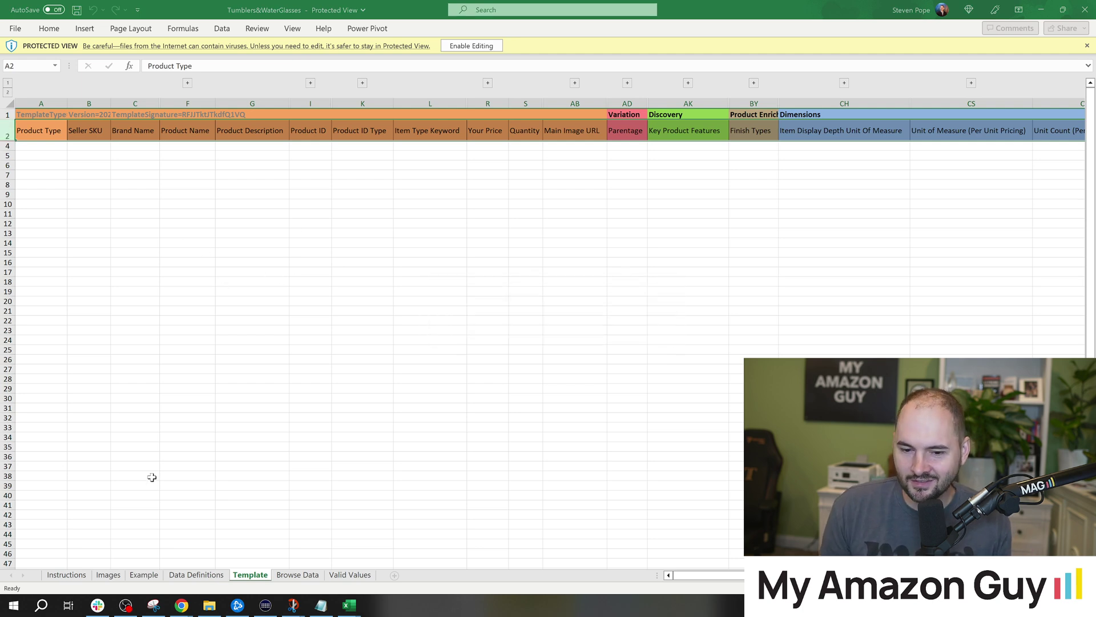
{"action": "key", "text": "alt+Tab"}
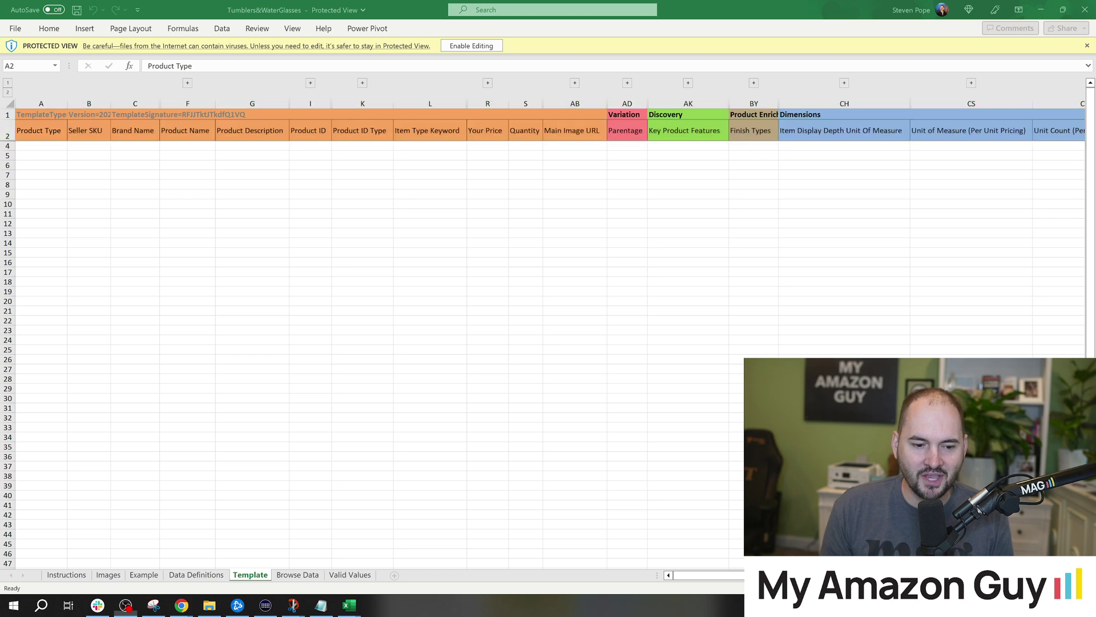
{"action": "left_click", "coordinate": [303, 313]}
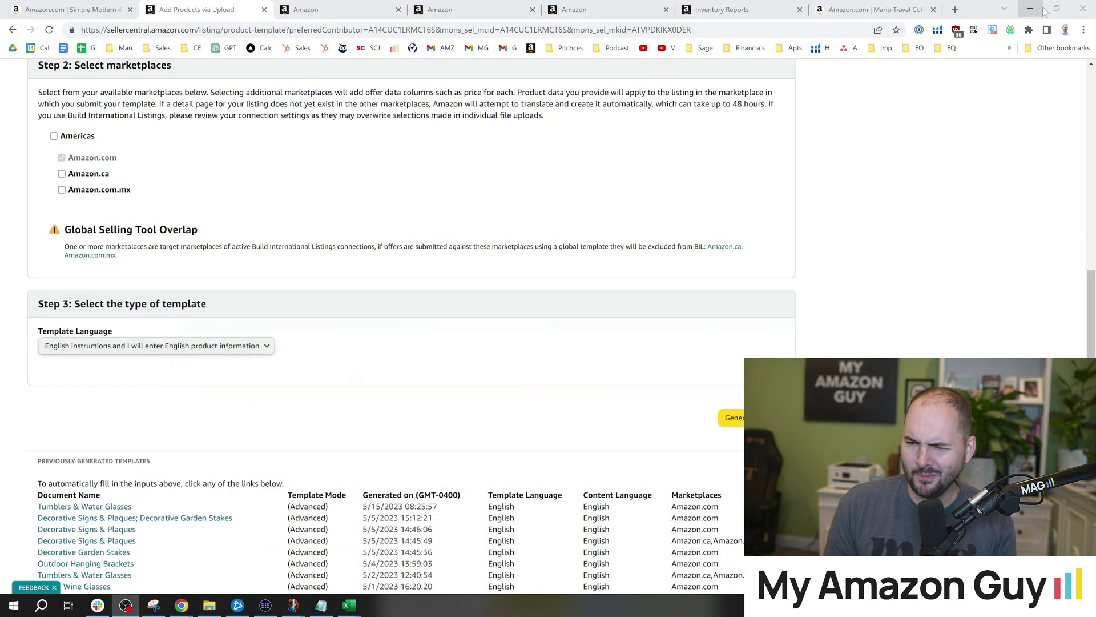
Return to Seller Central and open the Category-specific inventory files help from the Inventory Files table
{"action": "left_click", "coordinate": [1041, 9]}
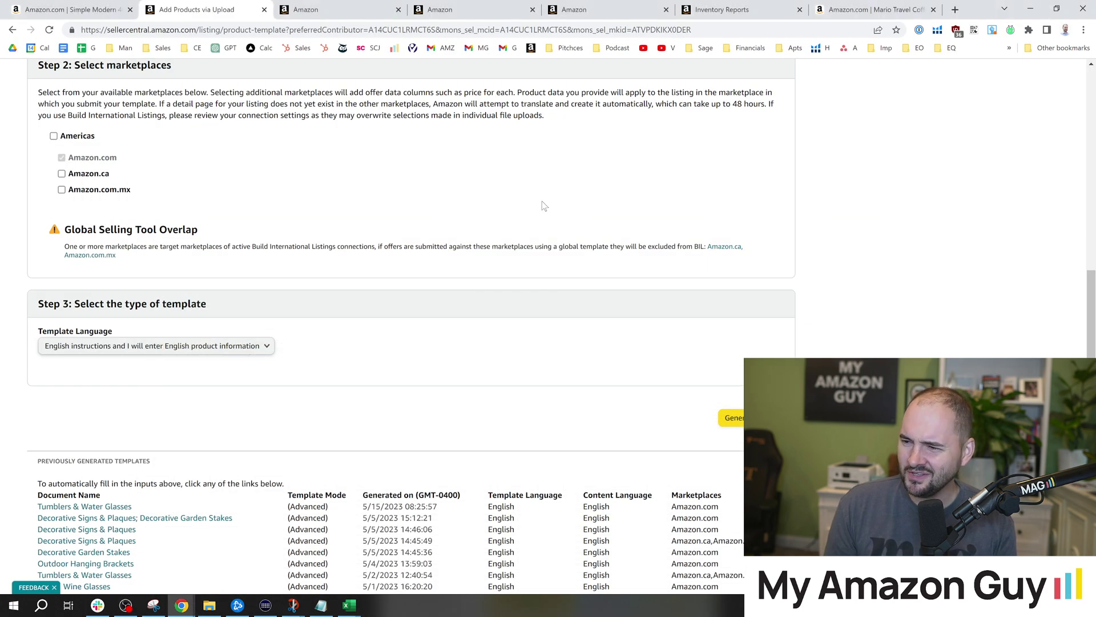
{"action": "scroll", "coordinate": [1078, 257], "scroll_direction": "down", "scroll_amount": 6}
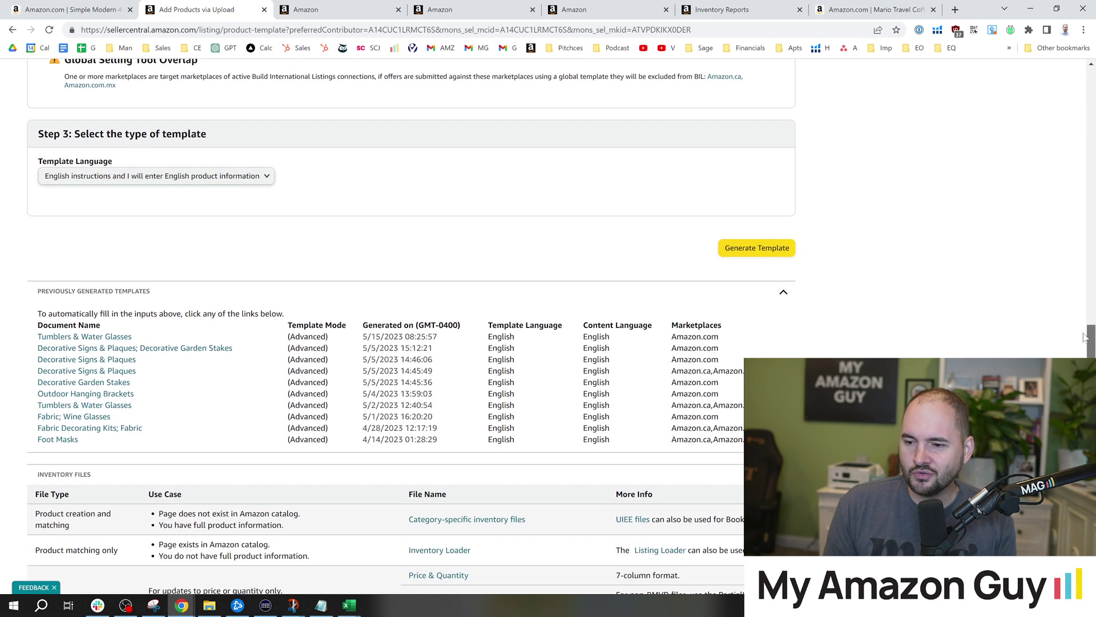
{"action": "scroll", "coordinate": [562, 325], "scroll_direction": "down", "scroll_amount": 4}
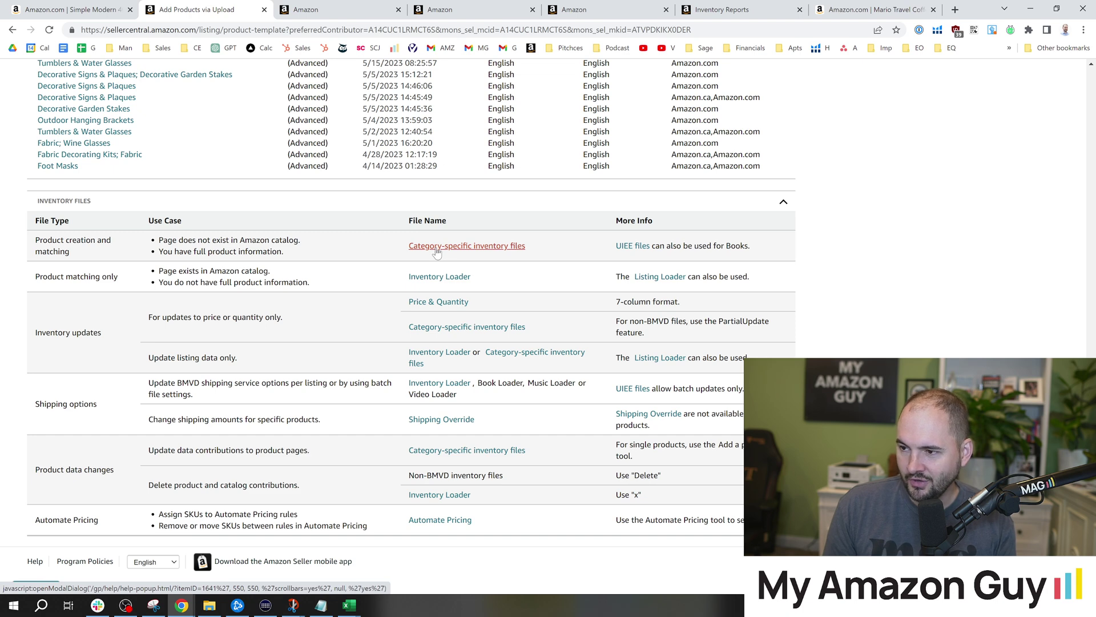
{"action": "left_click", "coordinate": [437, 252]}
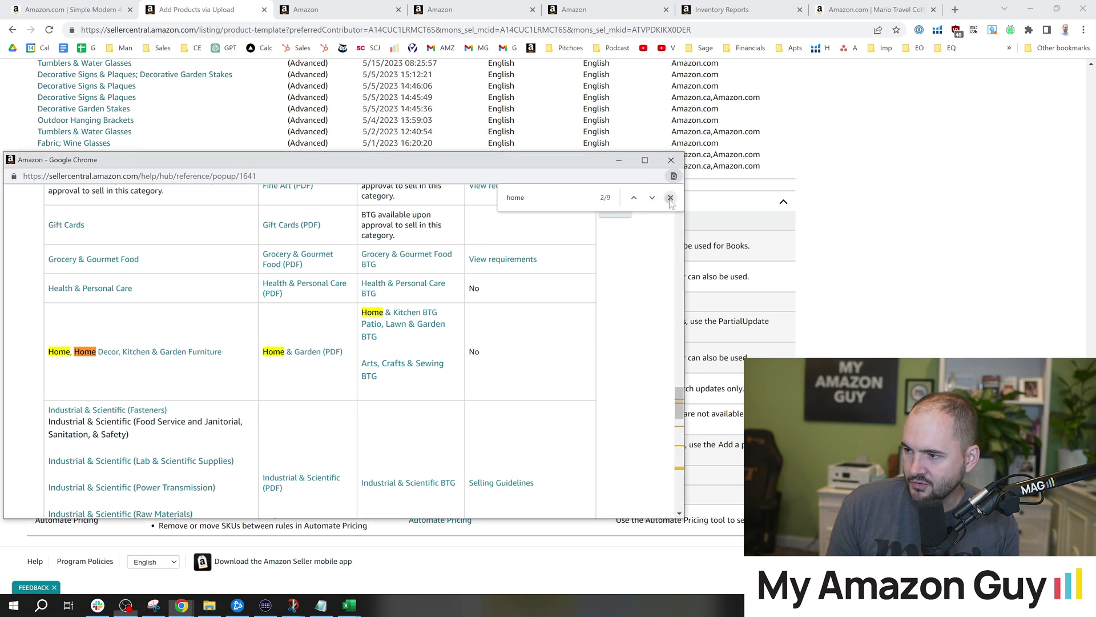
Close the find bar and scroll the help to the Home, Home Decor, Kitchen & Garden Furniture row
{"action": "left_click", "coordinate": [670, 197]}
{"action": "left_click_drag", "start_coordinate": [679, 398], "coordinate": [681, 396]}
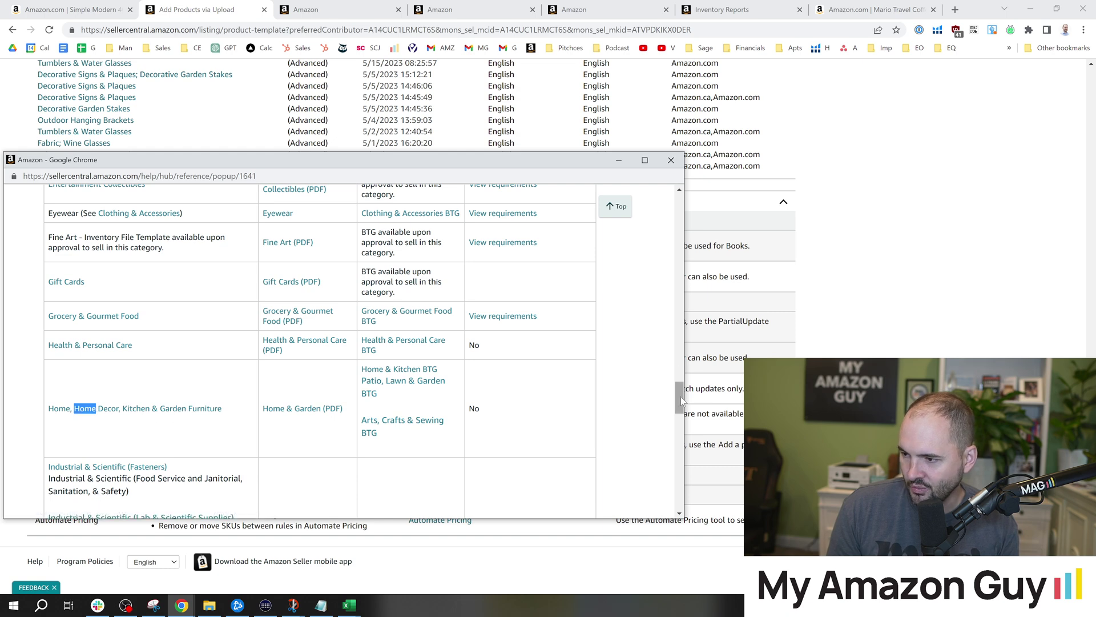
{"action": "left_click_drag", "start_coordinate": [681, 400], "coordinate": [174, 406]}
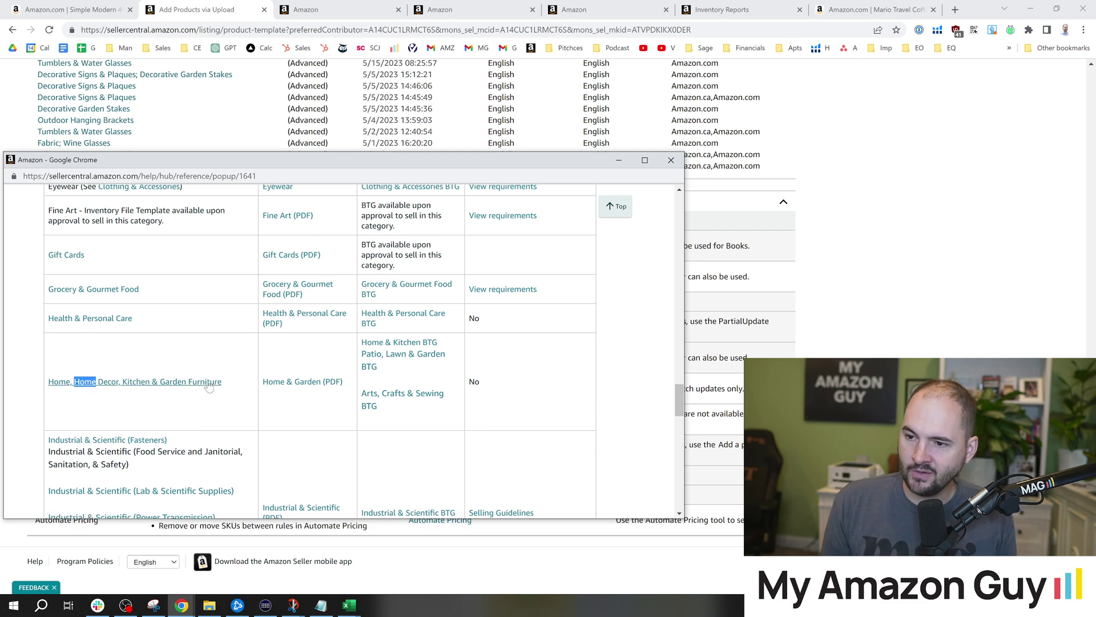
{"action": "scroll", "coordinate": [209, 386], "scroll_direction": "up", "scroll_amount": 3}
{"action": "scroll", "coordinate": [142, 400], "scroll_direction": "down", "scroll_amount": 1}
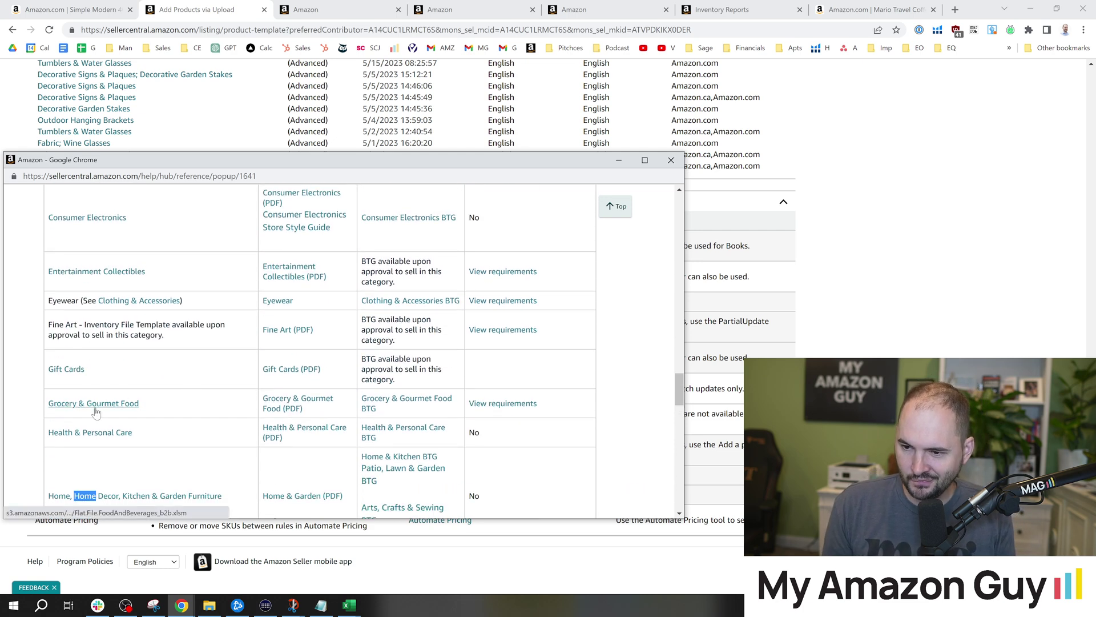
{"action": "scroll", "coordinate": [115, 423], "scroll_direction": "down", "scroll_amount": 3}
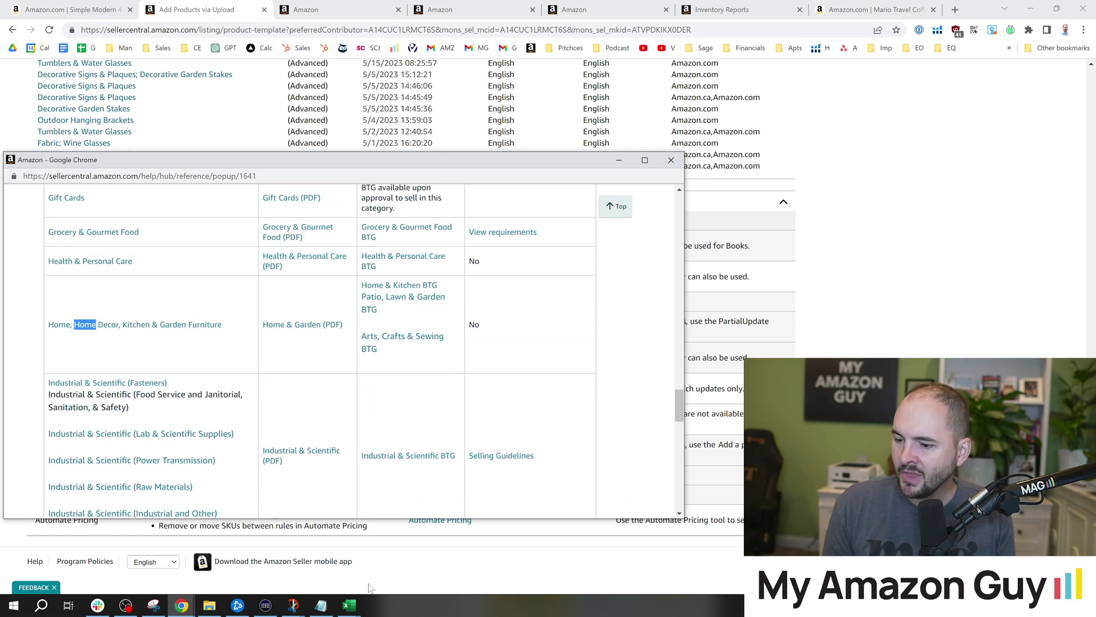
Bring up the Flat.File.Home_b2b workbook at the swatch_image_url definition on Data Definitions
{"action": "mouse_move", "coordinate": [351, 604]}
{"action": "left_click", "coordinate": [520, 566]}
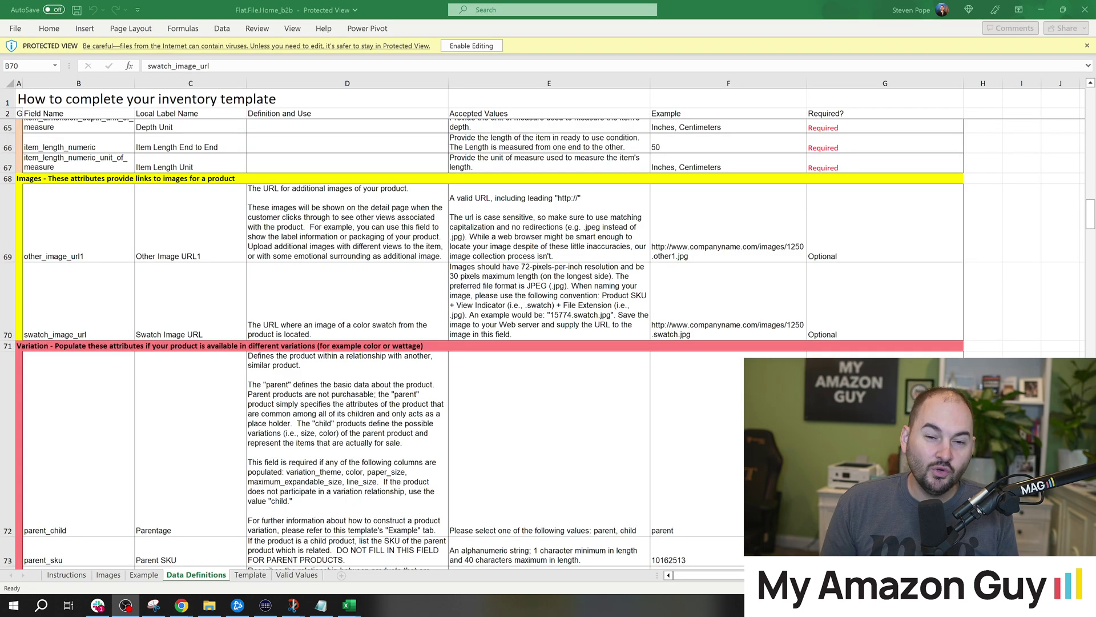
{"action": "left_click", "coordinate": [105, 298]}
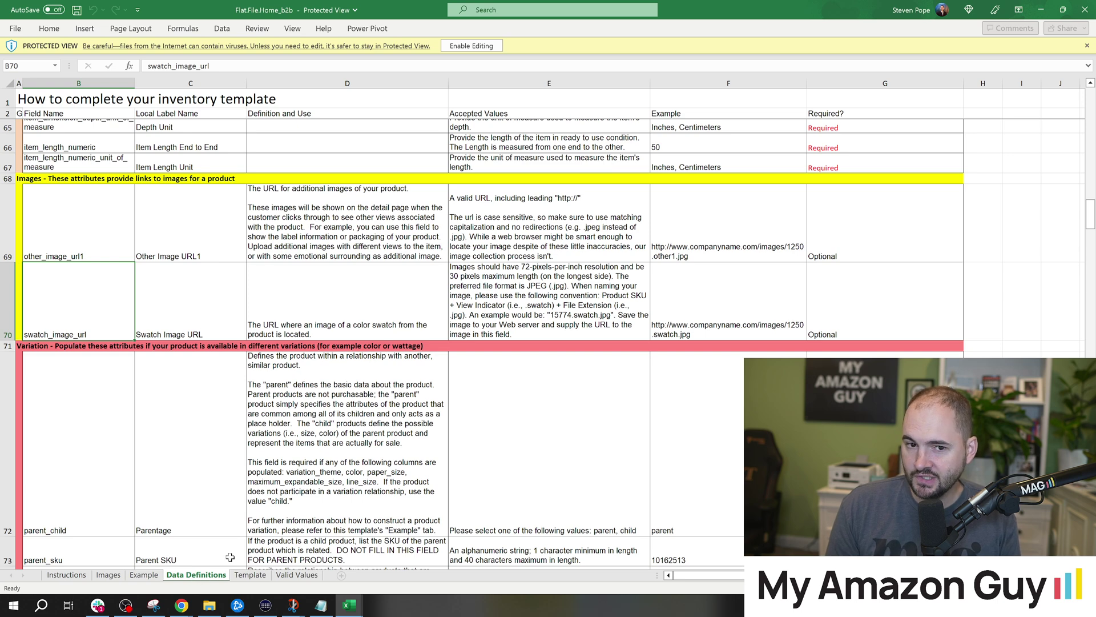
{"action": "left_click", "coordinate": [250, 531]}
{"action": "left_click", "coordinate": [350, 324]}
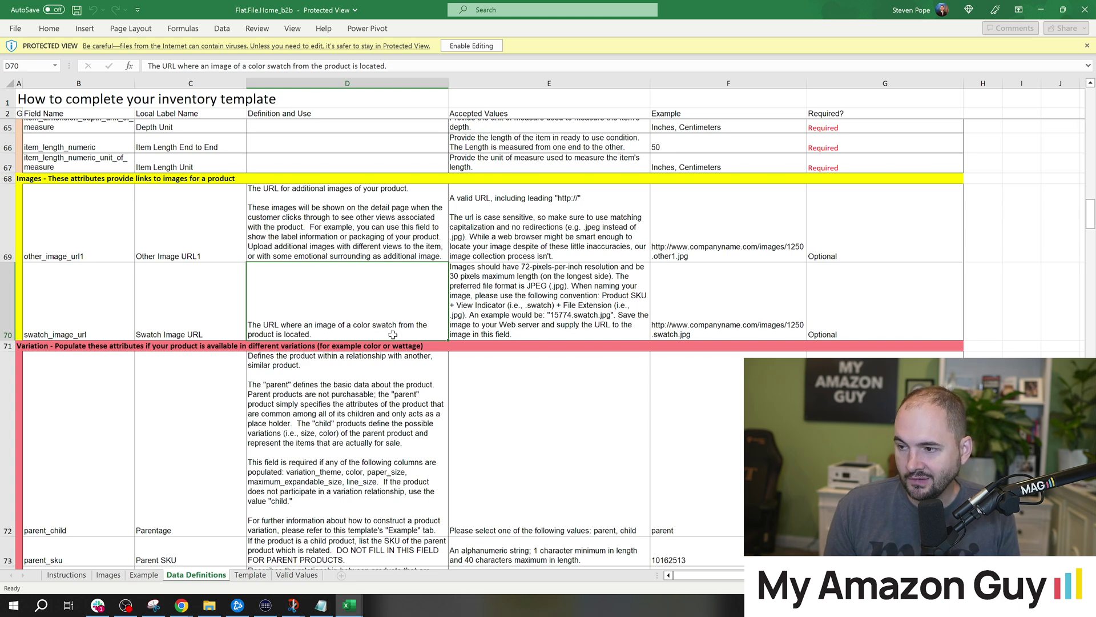
Copy the example swatch image URL and switch to the Amazon tumbler product page
{"action": "left_click", "coordinate": [688, 329]}
{"action": "key", "text": "ctrl+c"}
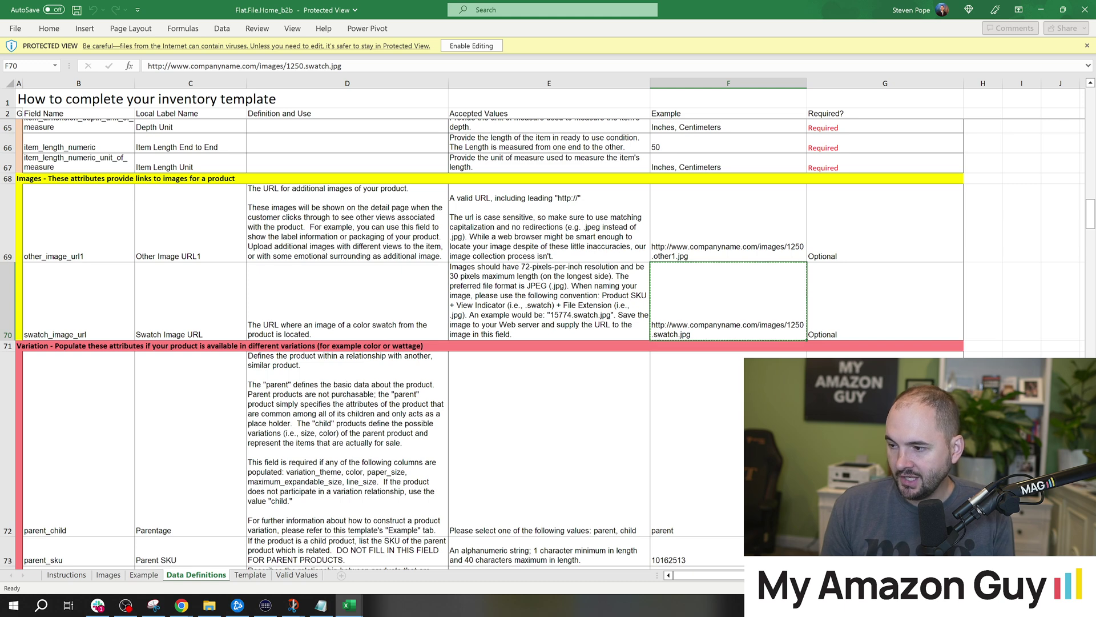
{"action": "key", "text": "alt+Tab"}
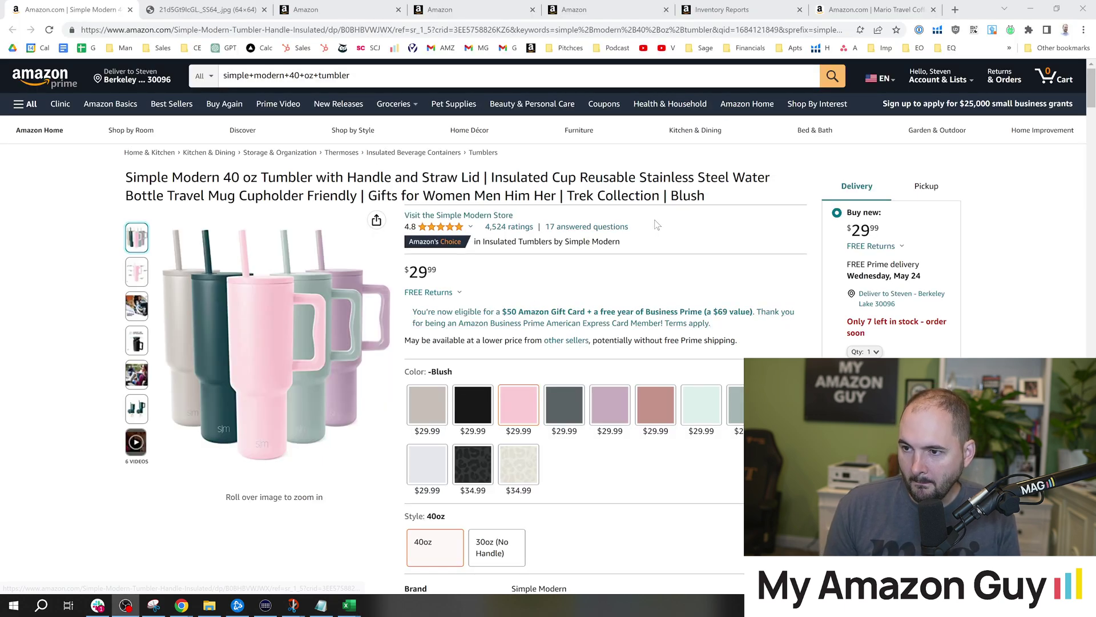
Open the Blush swatch image in a new tab, then return to the Flat.File.Home_b2b workbook
{"action": "scroll", "coordinate": [734, 252], "scroll_direction": "down", "scroll_amount": 1}
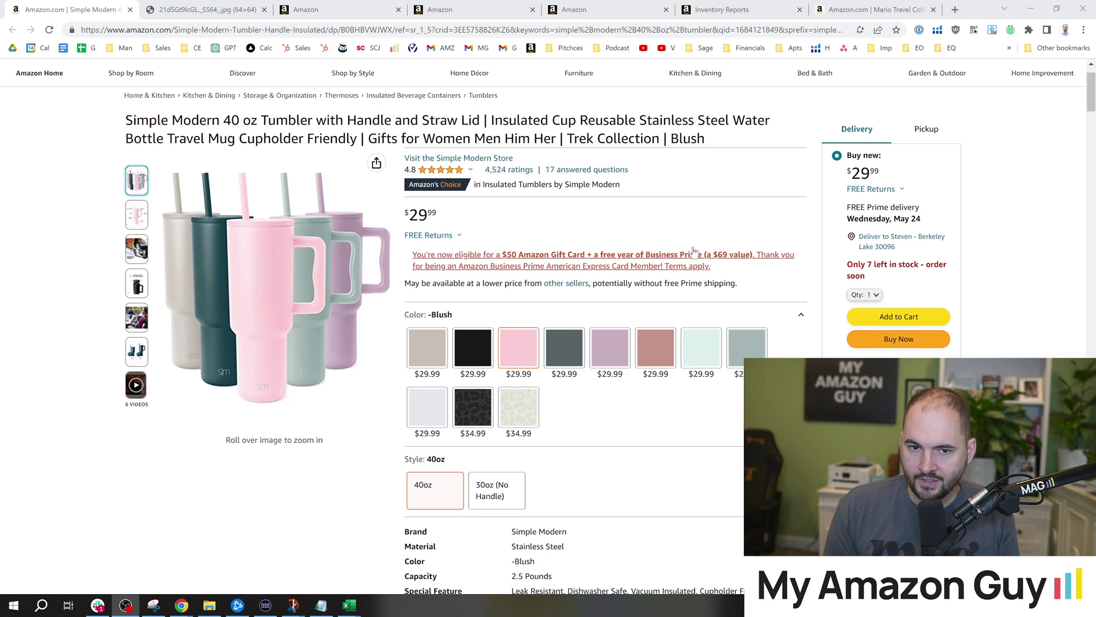
{"action": "right_click", "coordinate": [527, 340]}
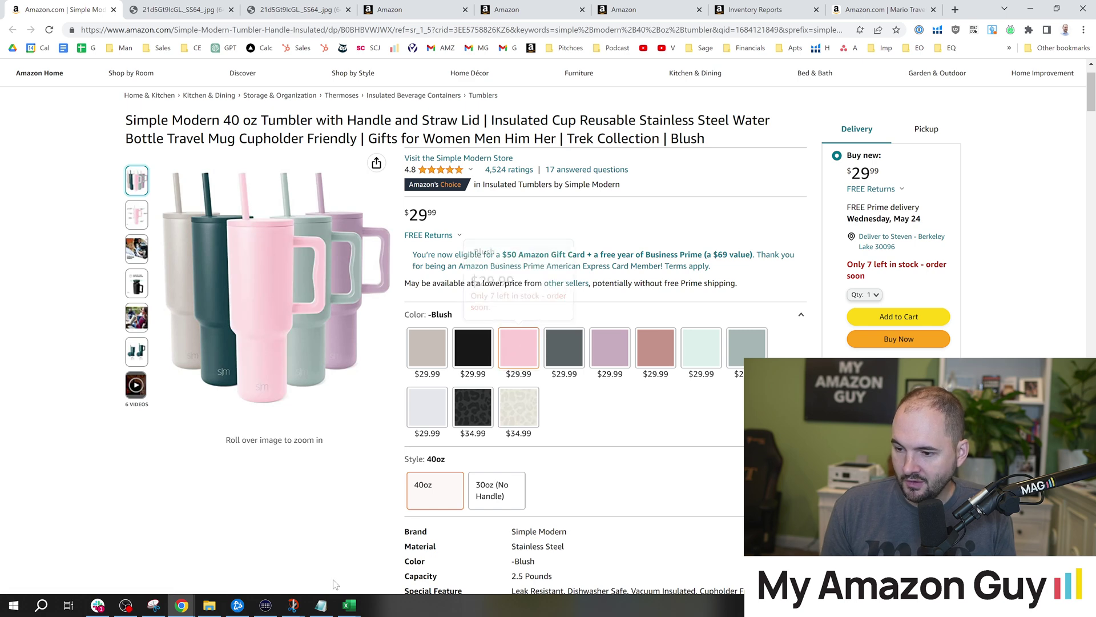
{"action": "left_click", "coordinate": [349, 605]}
{"action": "left_click", "coordinate": [513, 554]}
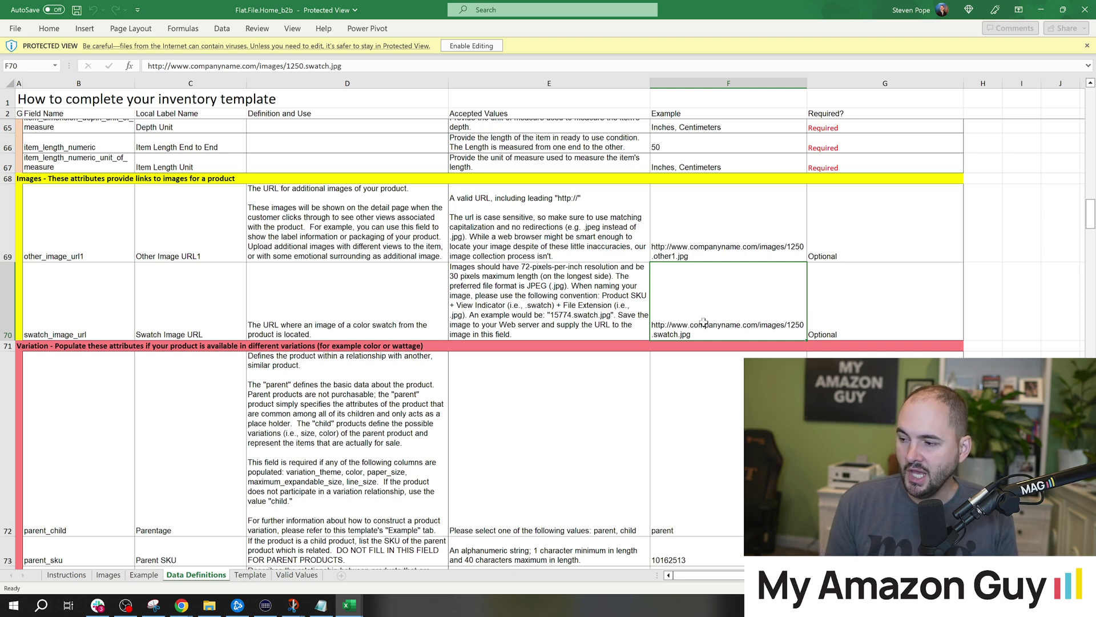
Switch to the Template sheet and select Seller SKU cell B4, dismissing the protected view warning
{"action": "left_click", "coordinate": [297, 574]}
{"action": "left_click", "coordinate": [250, 574]}
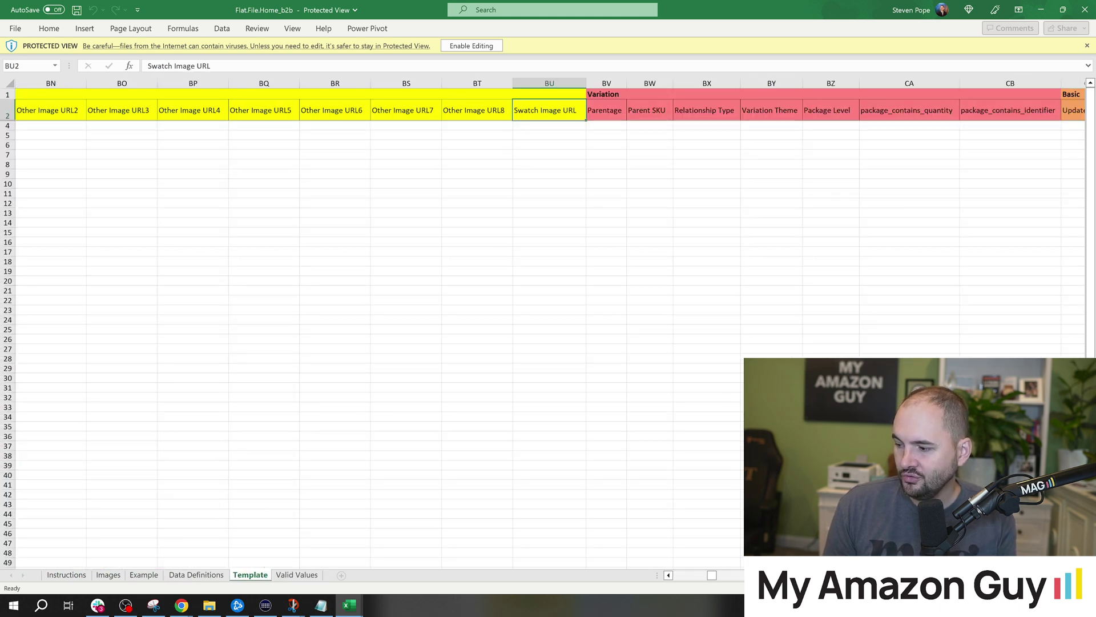
{"action": "left_click_drag", "start_coordinate": [712, 575], "coordinate": [628, 585]}
{"action": "left_click", "coordinate": [97, 127]}
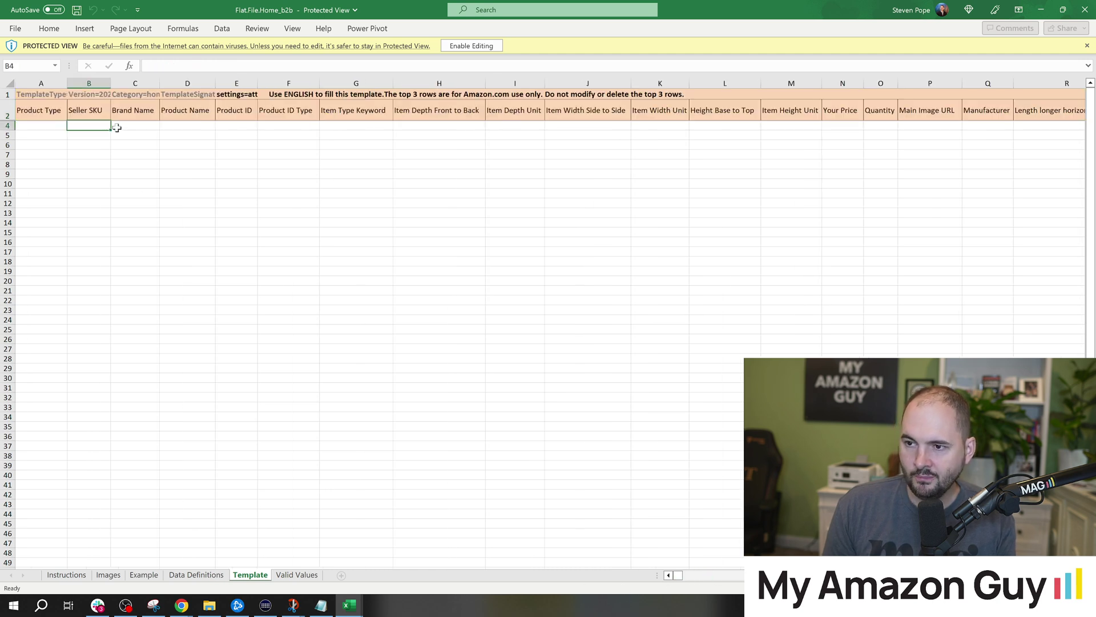
{"action": "left_click_drag", "start_coordinate": [116, 128], "coordinate": [119, 132]}
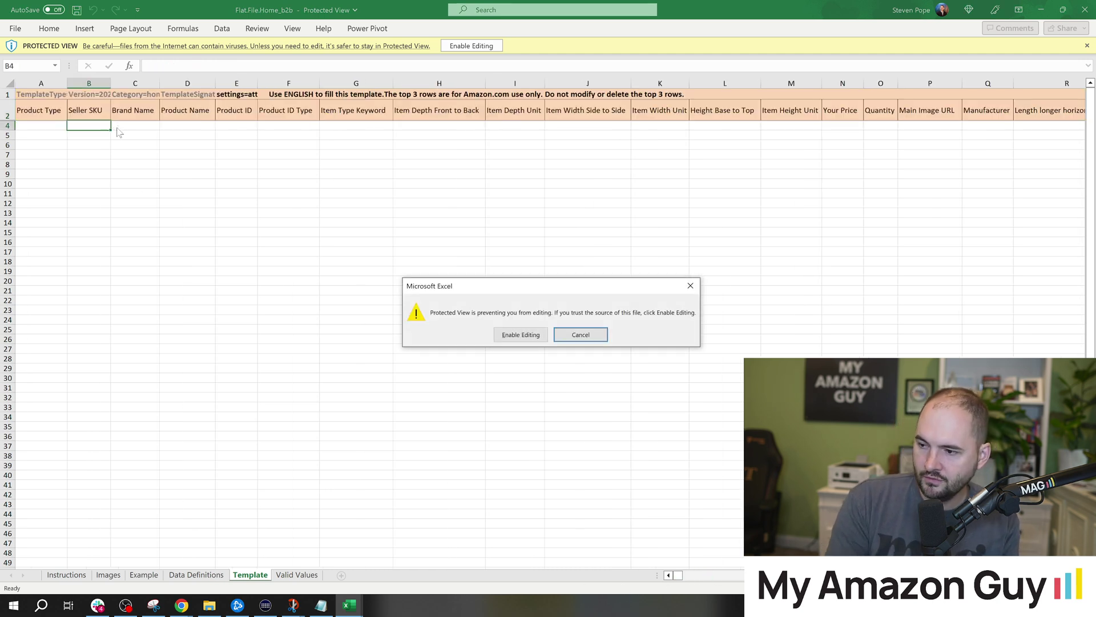
{"action": "key", "text": "Escape"}
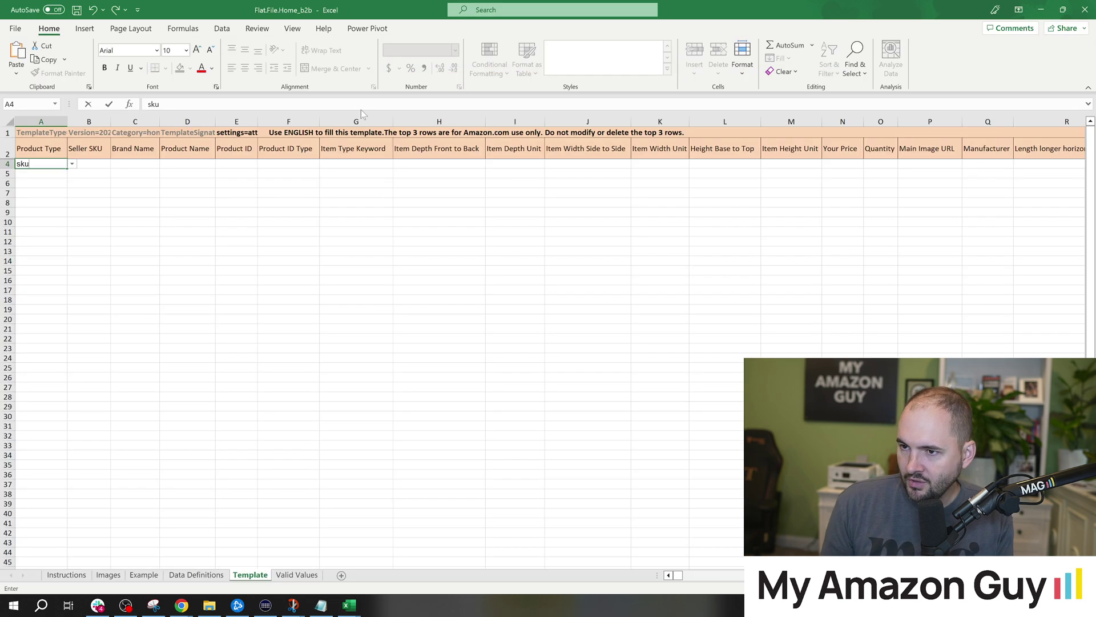
Enable editing and enter sku123 in Seller SKU cell B4
{"action": "type", "text": "sku"}
{"action": "left_click", "coordinate": [98, 165]}
{"action": "key", "text": "Escape"}
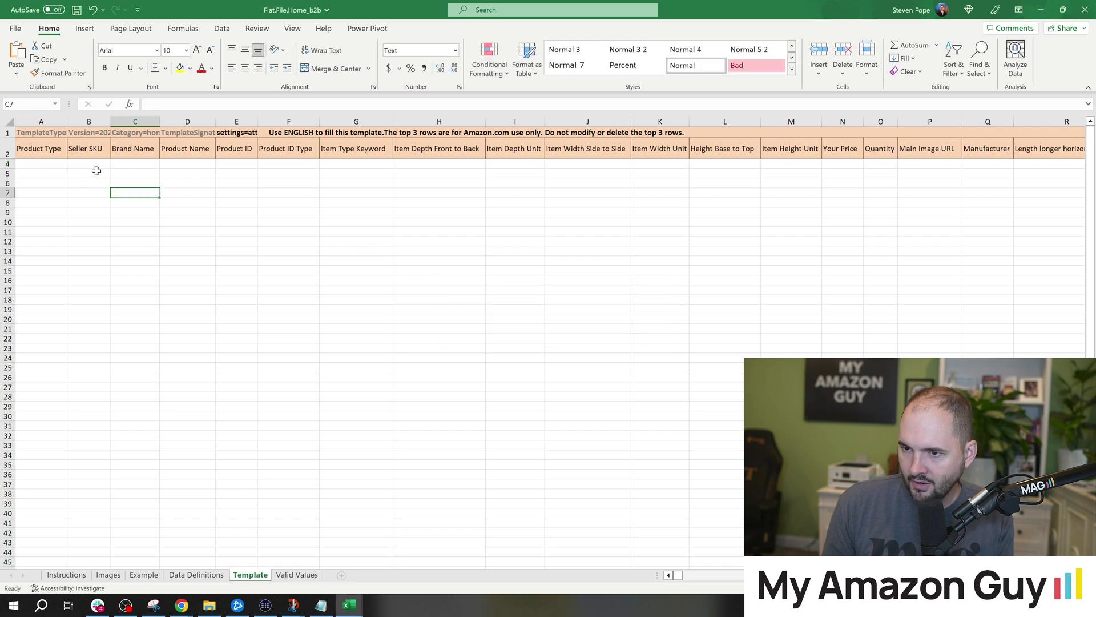
{"action": "left_click", "coordinate": [99, 166]}
{"action": "type", "text": "sku123"}
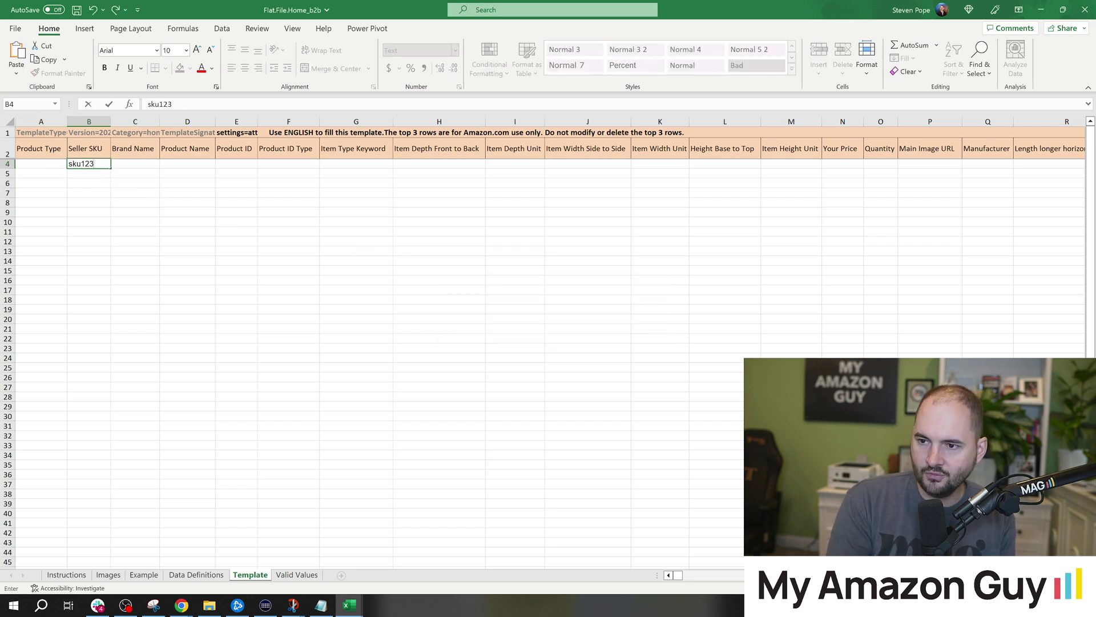
{"action": "key", "text": "Return"}
{"action": "left_click", "coordinate": [99, 164]}
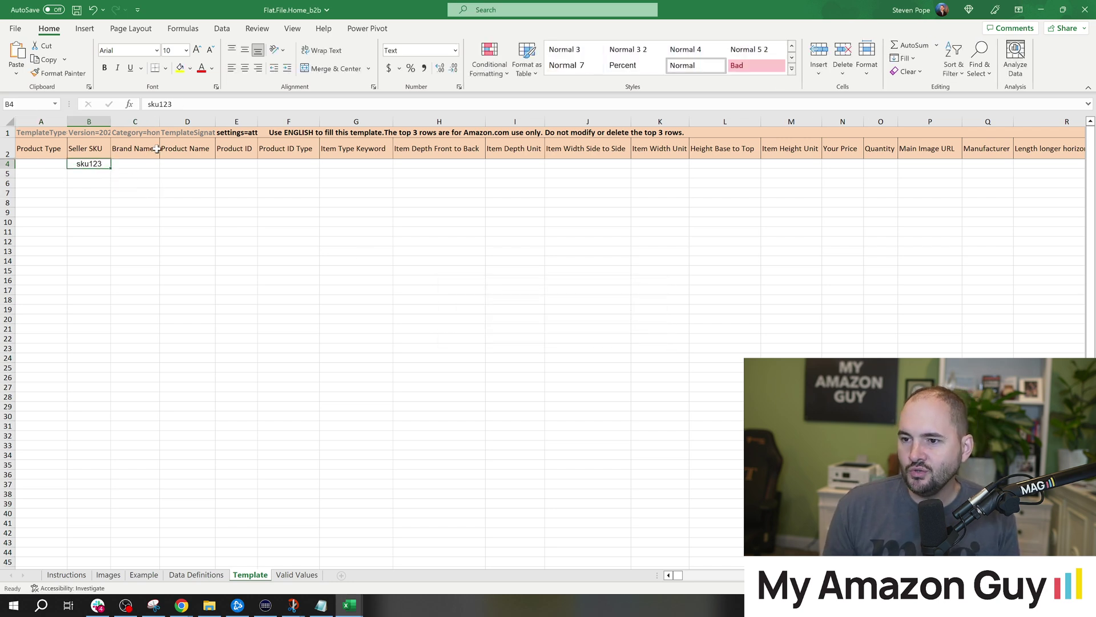
{"action": "left_click", "coordinate": [9, 146]}
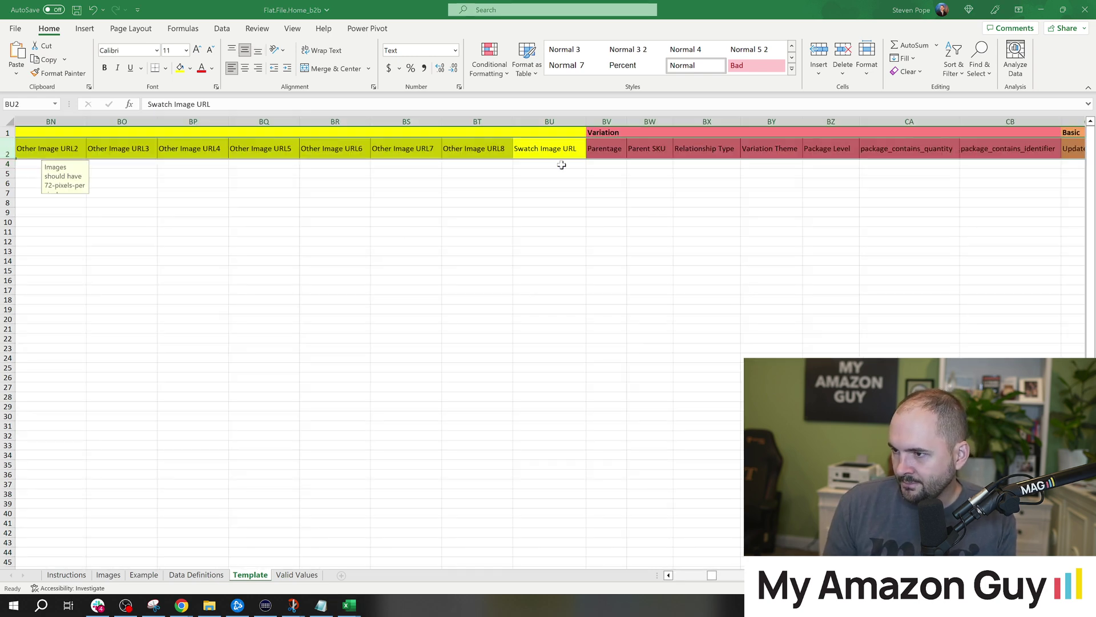
Enter myamazonguy.com/coaching.jpg in Swatch Image URL cell BU4
{"action": "left_click", "coordinate": [557, 164]}
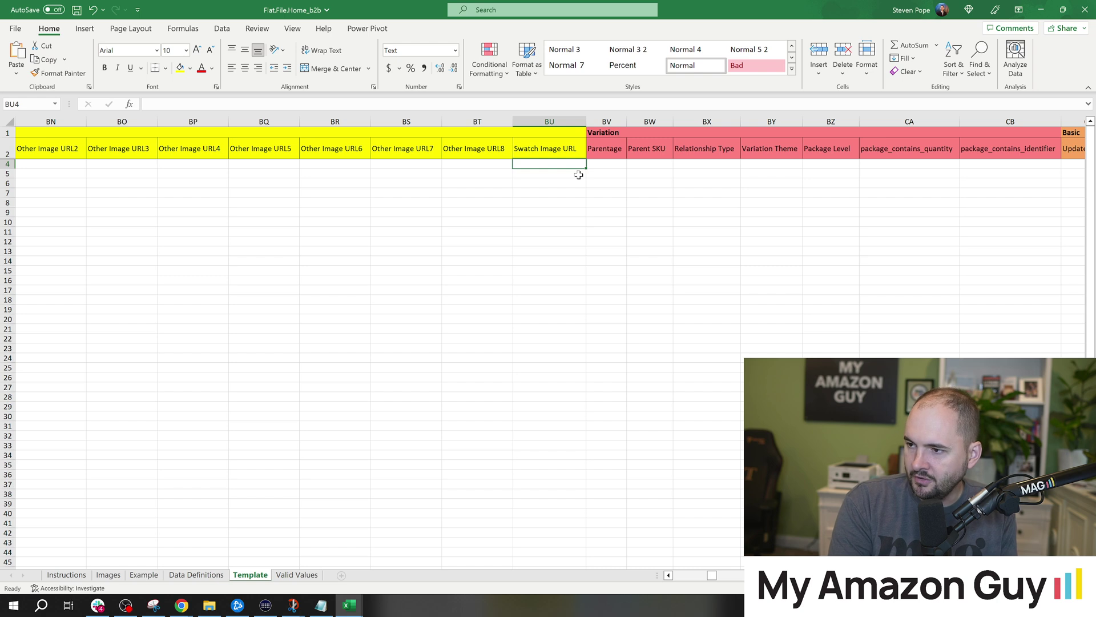
{"action": "type", "text": "myamazonguy.com/coaching.jpg"}
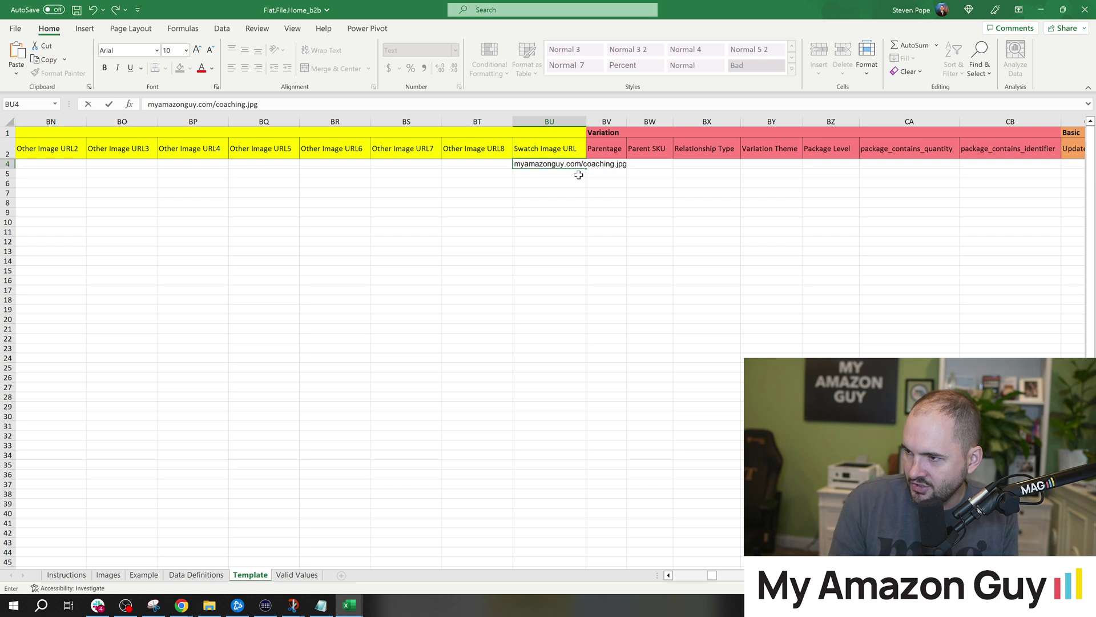
{"action": "left_click", "coordinate": [607, 193]}
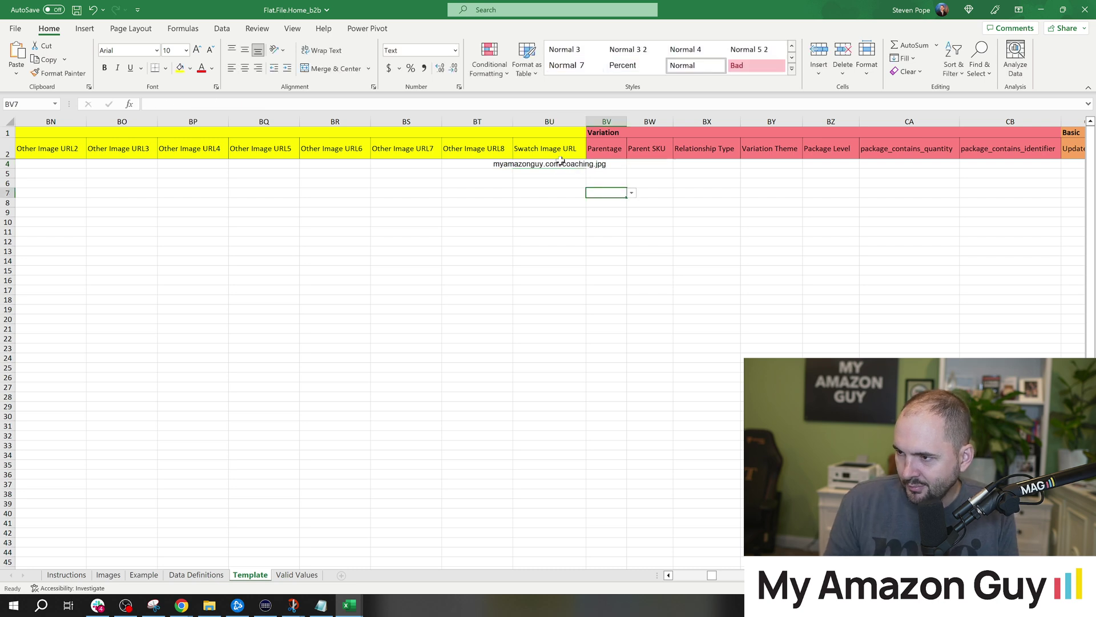
{"action": "left_click", "coordinate": [405, 150]}
{"action": "left_click", "coordinate": [355, 173]}
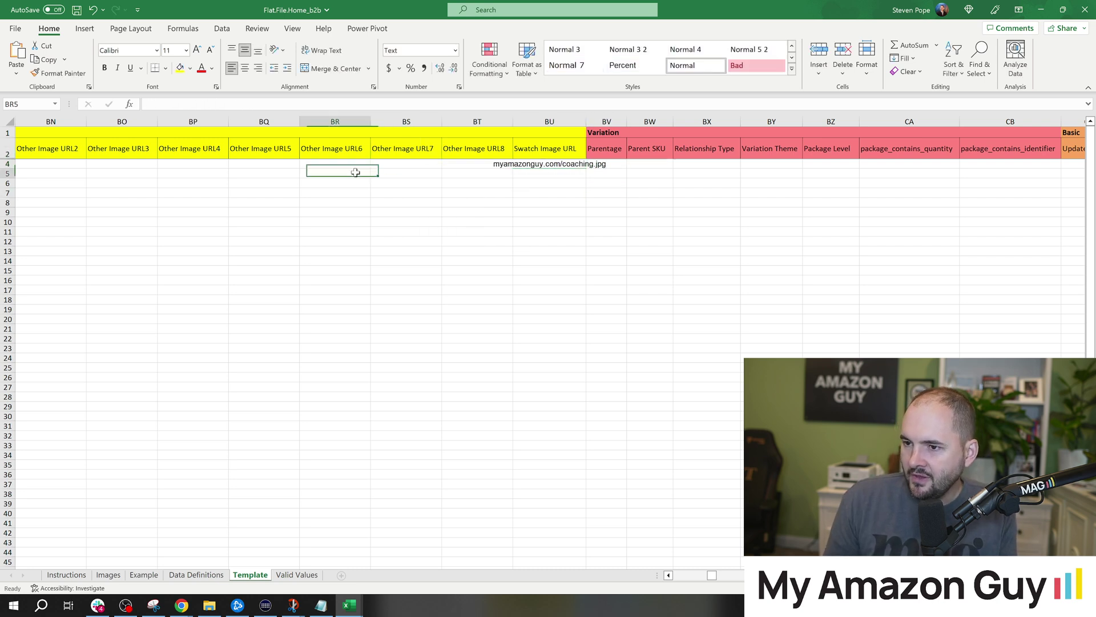
{"action": "left_click", "coordinate": [5, 151]}
Try entering PartialUpdate in Update Delete cell CC4 and cancel the validation error
{"action": "scroll", "coordinate": [514, 228], "scroll_direction": "right", "scroll_amount": 5}
{"action": "left_click", "coordinate": [518, 149]}
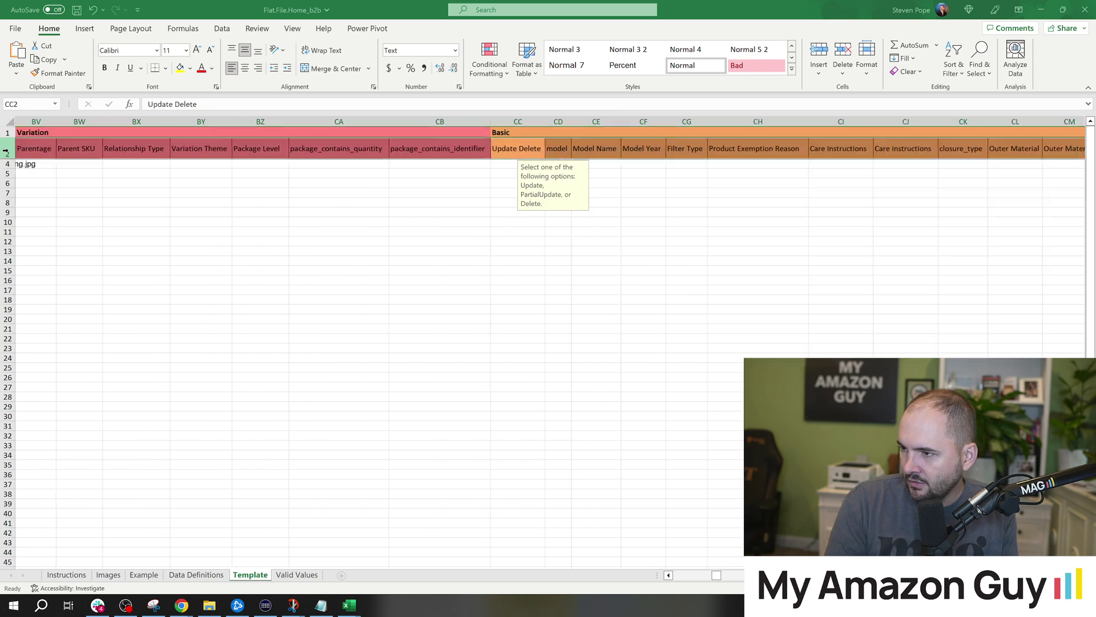
{"action": "left_click", "coordinate": [517, 164]}
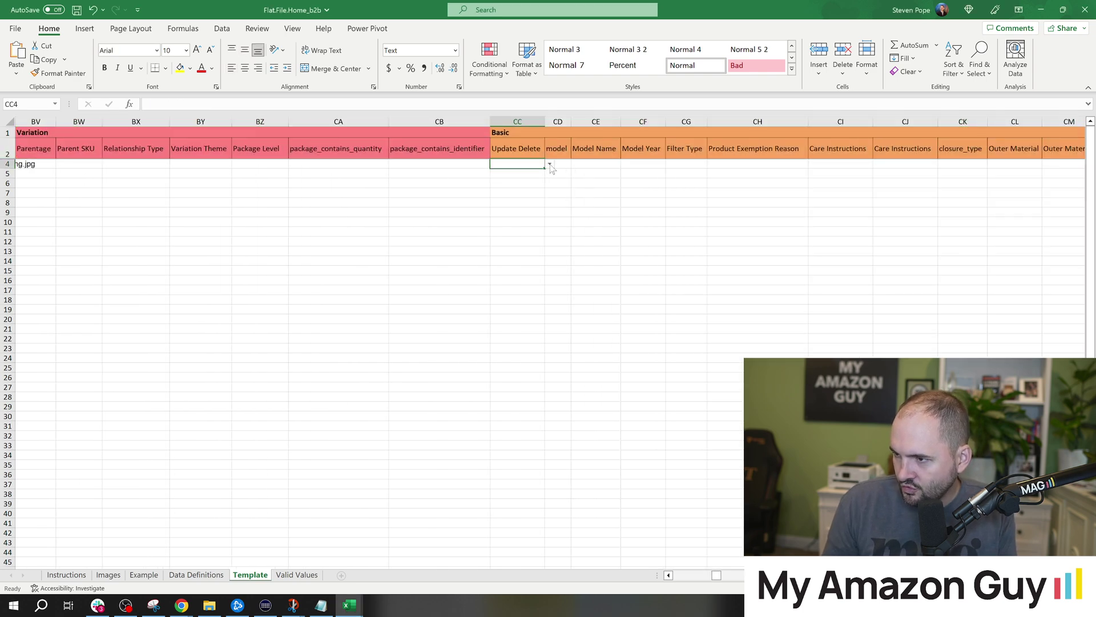
{"action": "type", "text": "Part"}
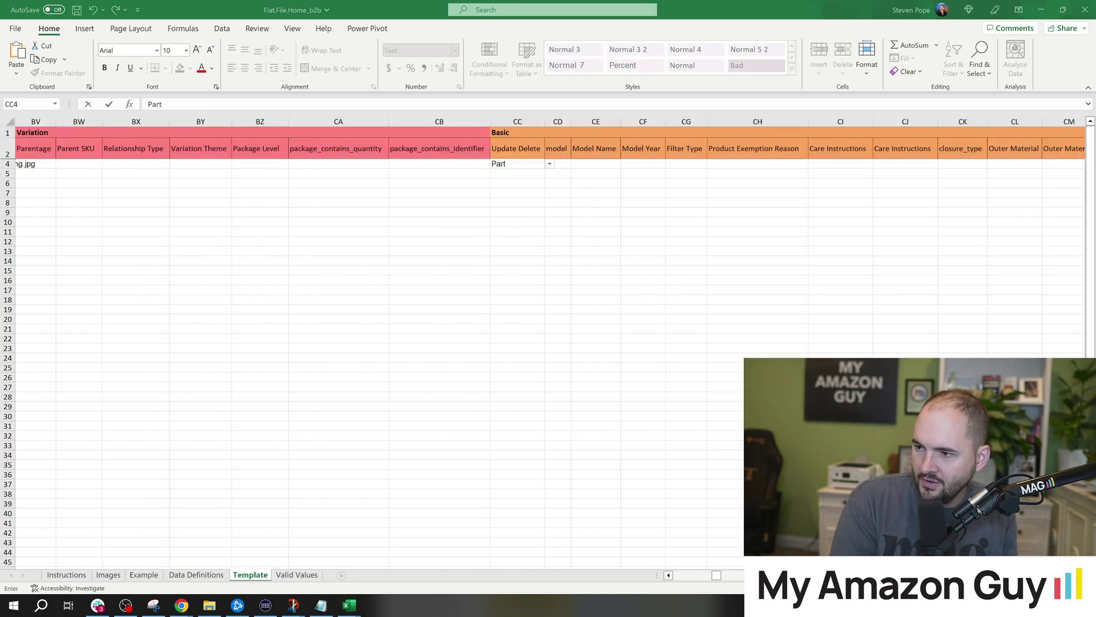
{"action": "type", "text": "ial"}
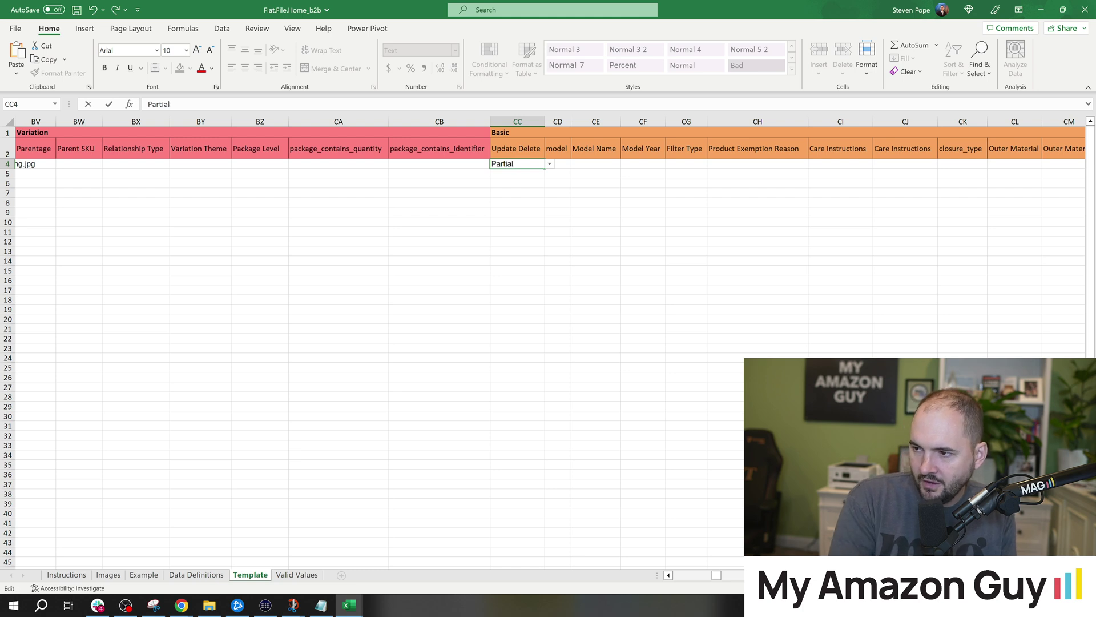
{"action": "type", "text": "Update"}
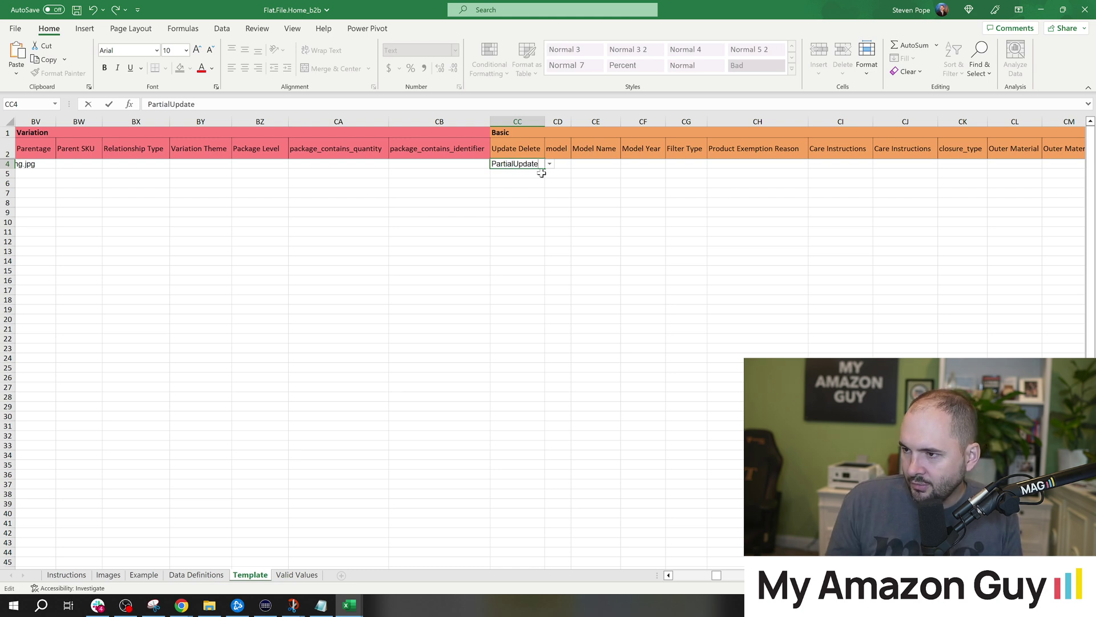
{"action": "key", "text": "Return"}
{"action": "left_click", "coordinate": [514, 334]}
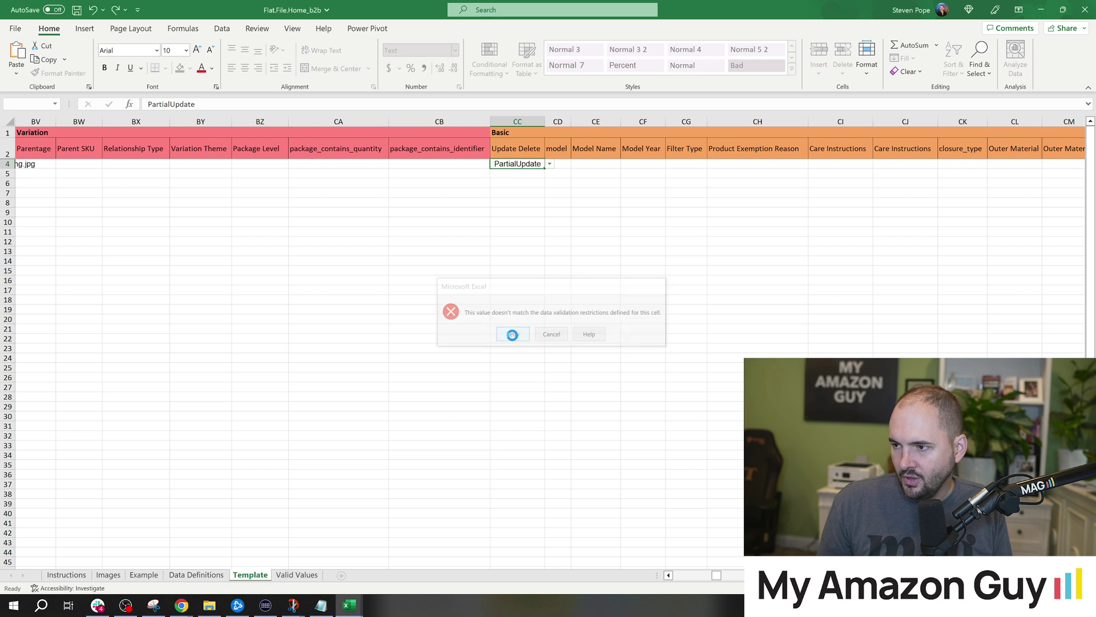
{"action": "key", "text": "Return"}
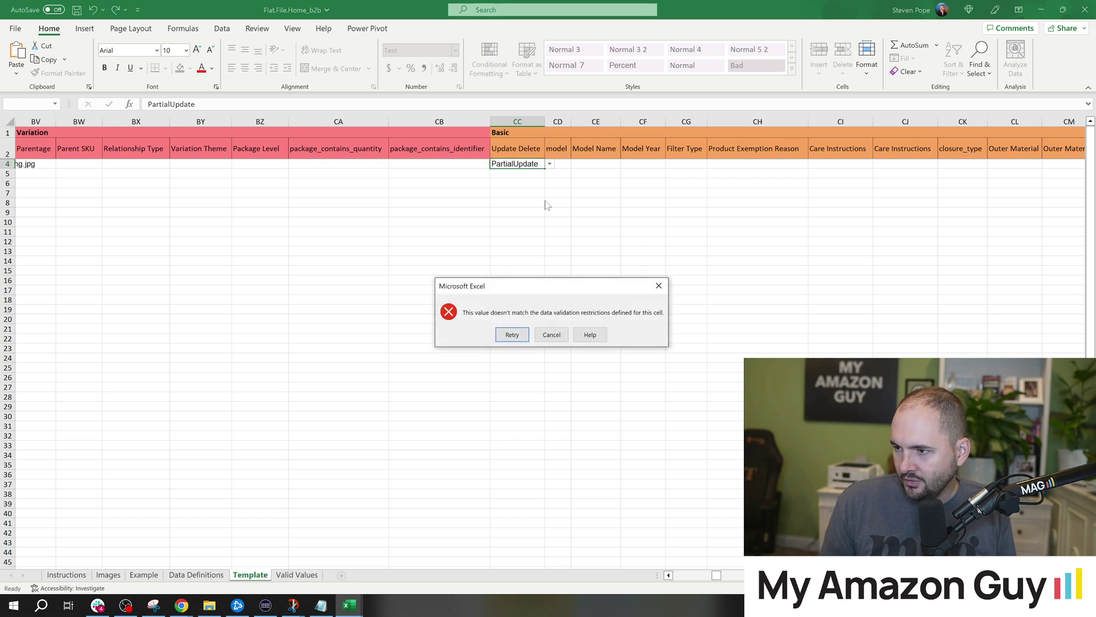
{"action": "left_click", "coordinate": [552, 337]}
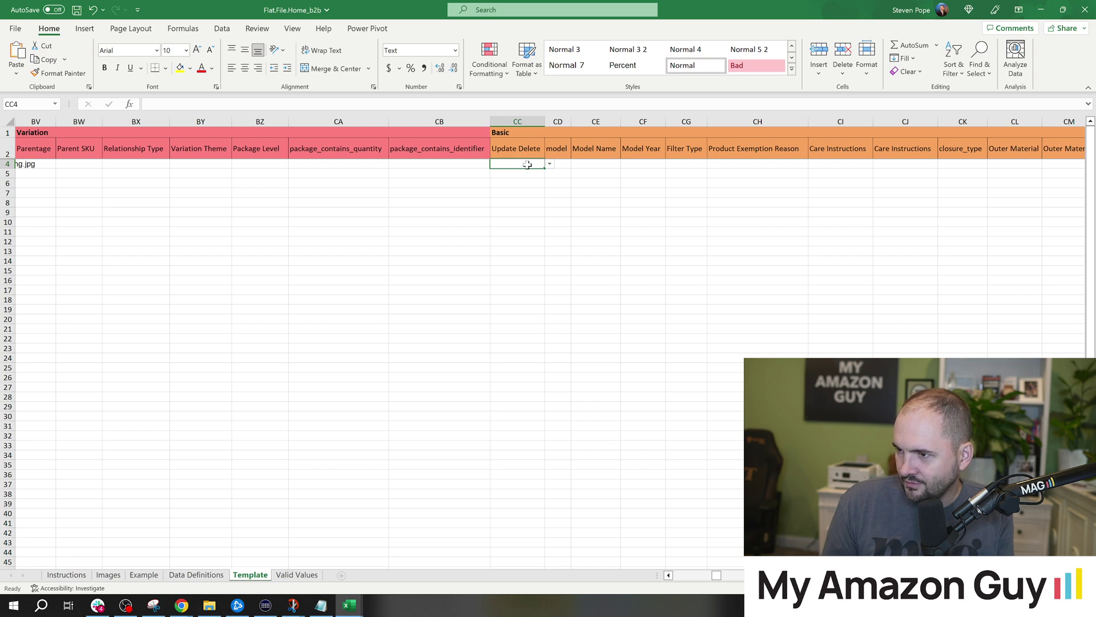
Try Partial_Update in CC4 and cancel the rejection, leaving the cell empty
{"action": "type", "text": "Partial_Update"}
{"action": "key", "text": "Return"}
{"action": "key", "text": "Return"}
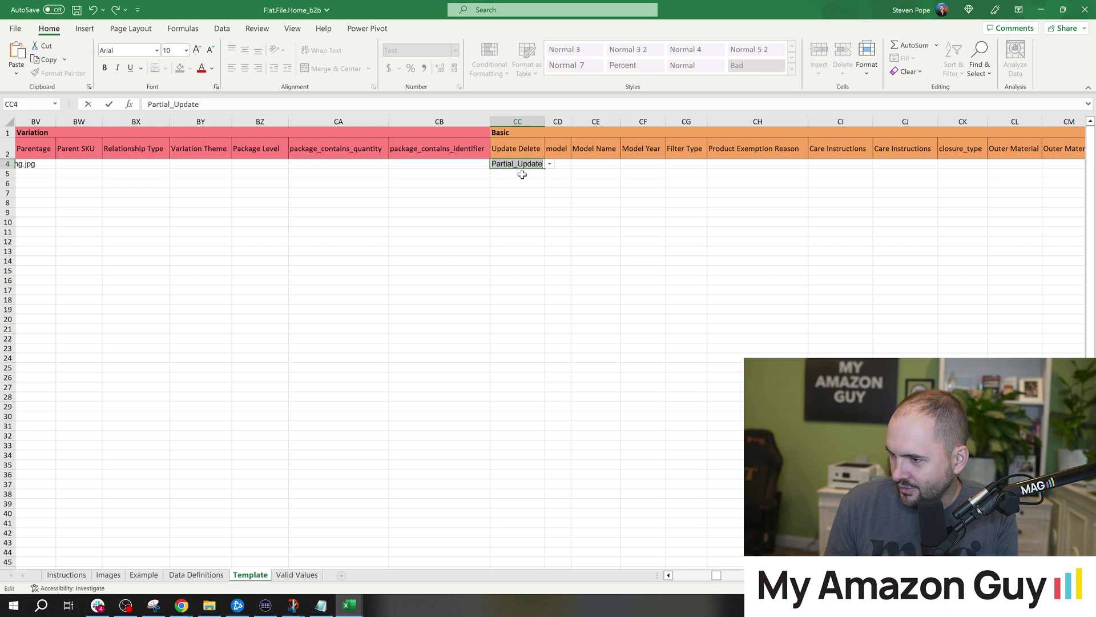
{"action": "key", "text": "Return"}
{"action": "left_click", "coordinate": [552, 334]}
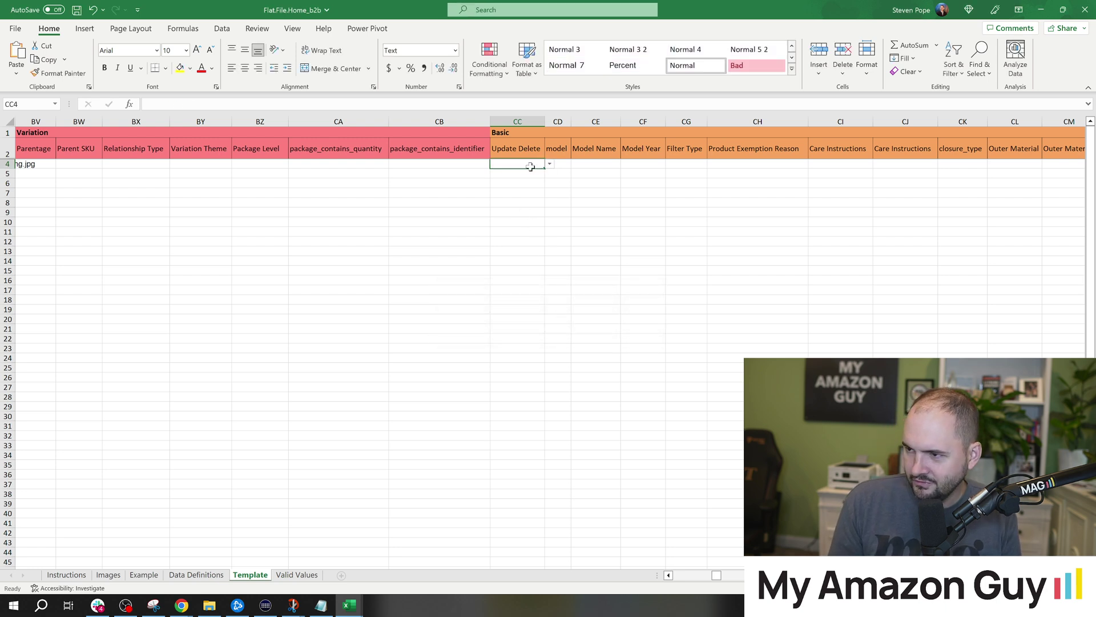
Copy a PartialUpdate value from the Update Delete rows of the Valid Values sheet
{"action": "left_click", "coordinate": [297, 574]}
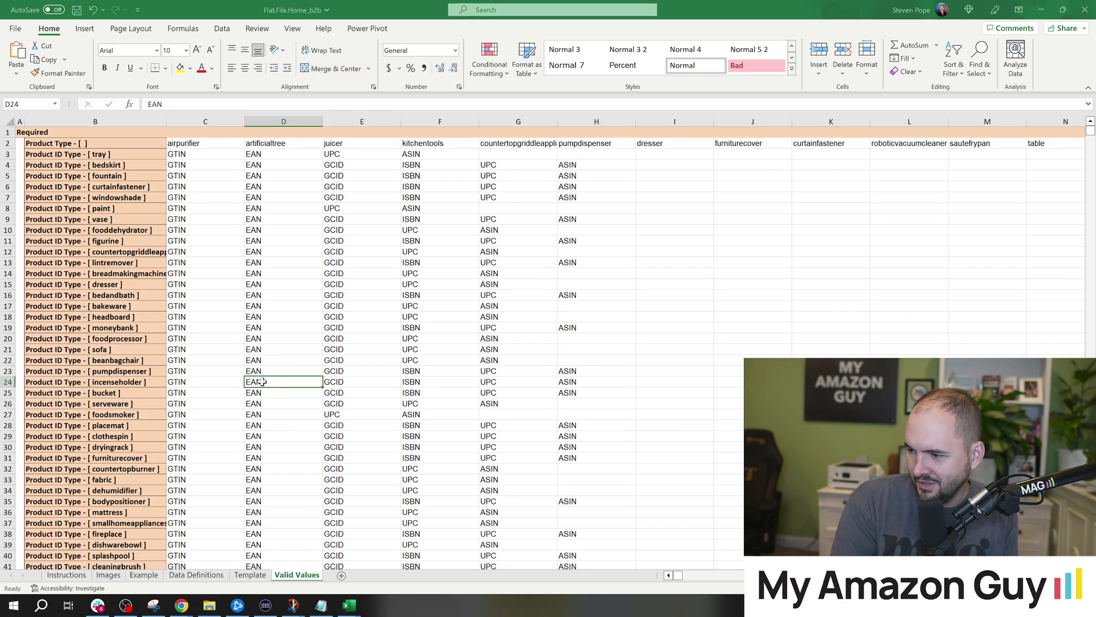
{"action": "key", "text": "ctrl+Down"}
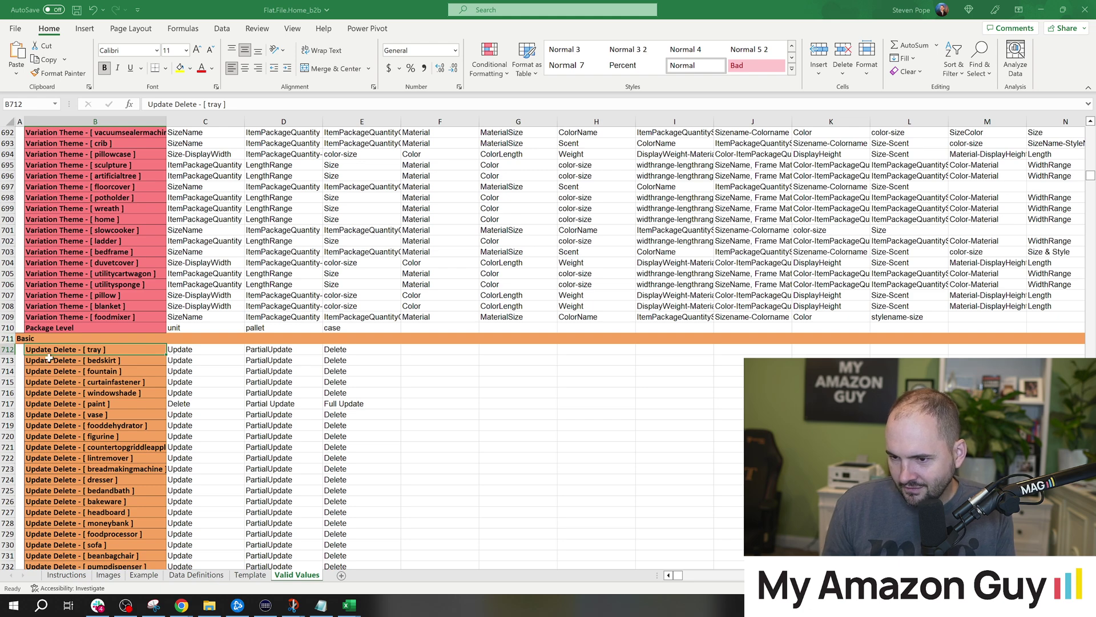
{"action": "scroll", "coordinate": [111, 400], "scroll_direction": "down", "scroll_amount": 9}
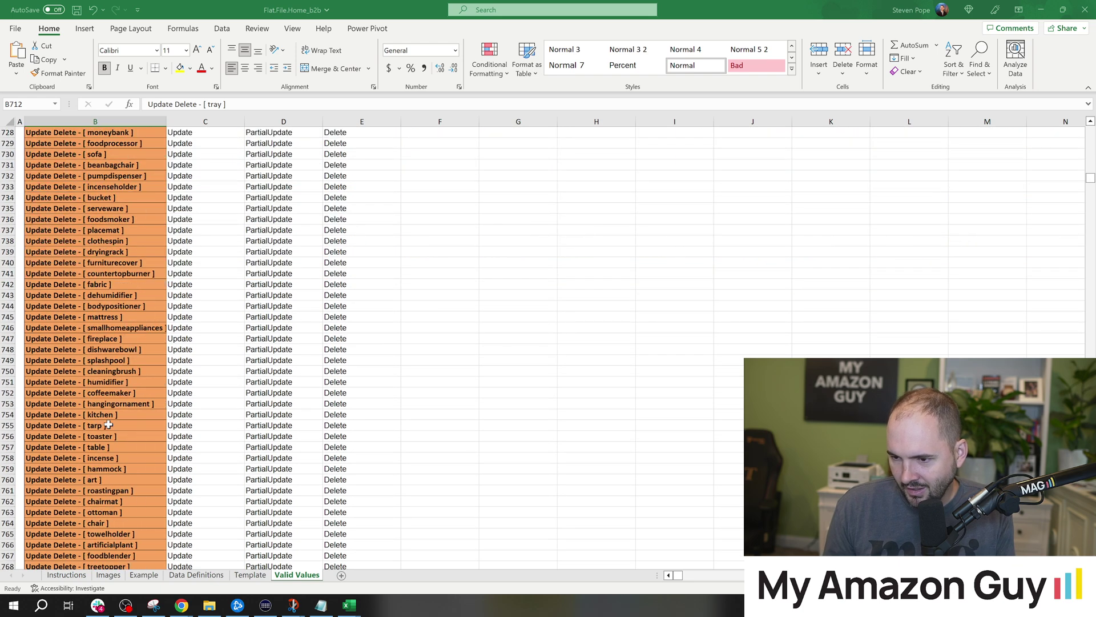
{"action": "scroll", "coordinate": [229, 354], "scroll_direction": "up", "scroll_amount": 4}
{"action": "left_click", "coordinate": [272, 188]}
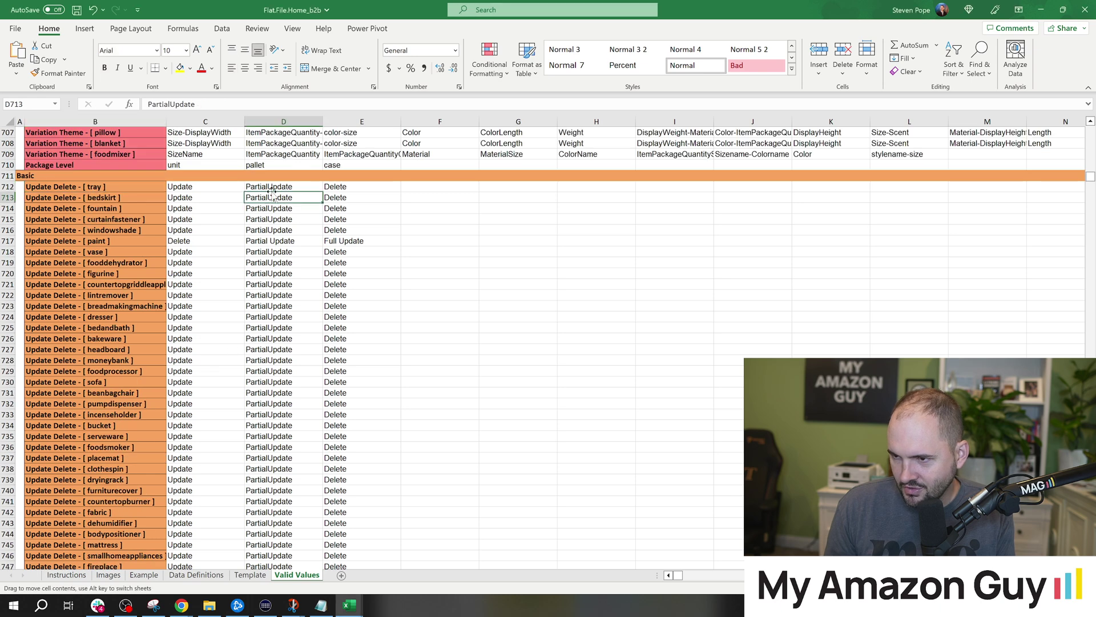
{"action": "key", "text": "ctrl+c"}
Paste PartialUpdate into Update Delete cell CC4 on the Template sheet
{"action": "left_click", "coordinate": [252, 575]}
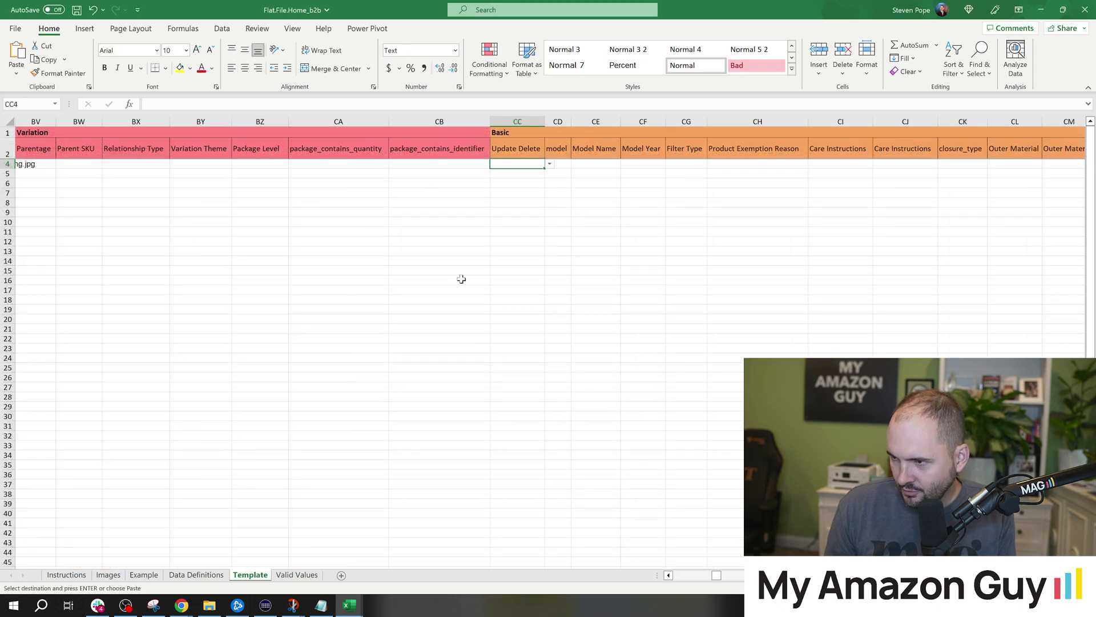
{"action": "key", "text": "ctrl+v"}
{"action": "left_click", "coordinate": [524, 231]}
{"action": "left_click", "coordinate": [580, 220]}
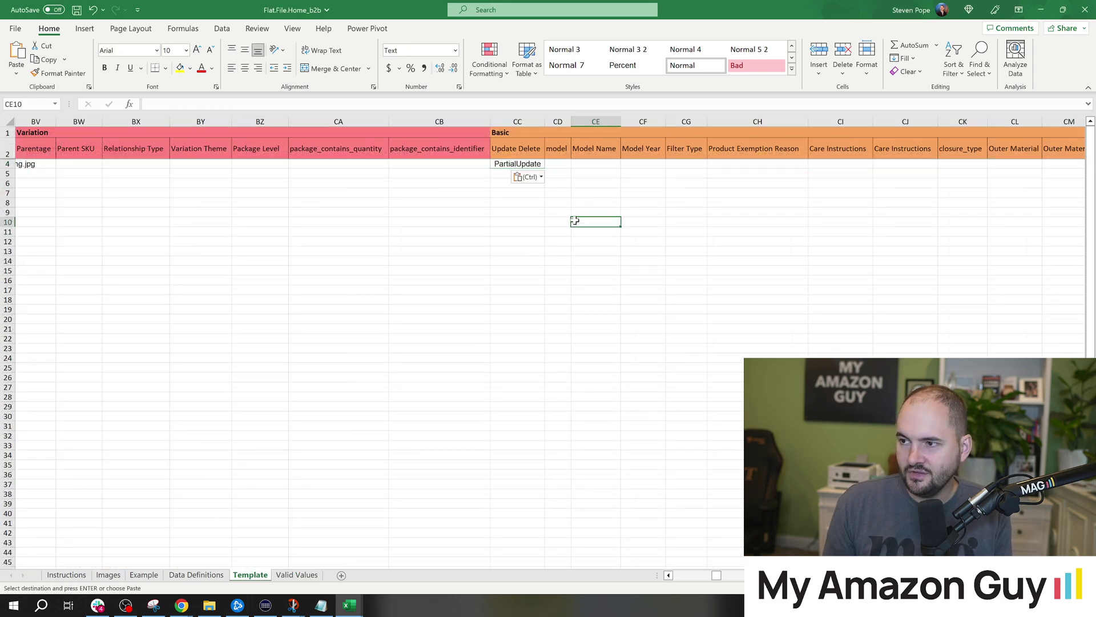
{"action": "key", "text": "ctrl"}
{"action": "key", "text": "Escape"}
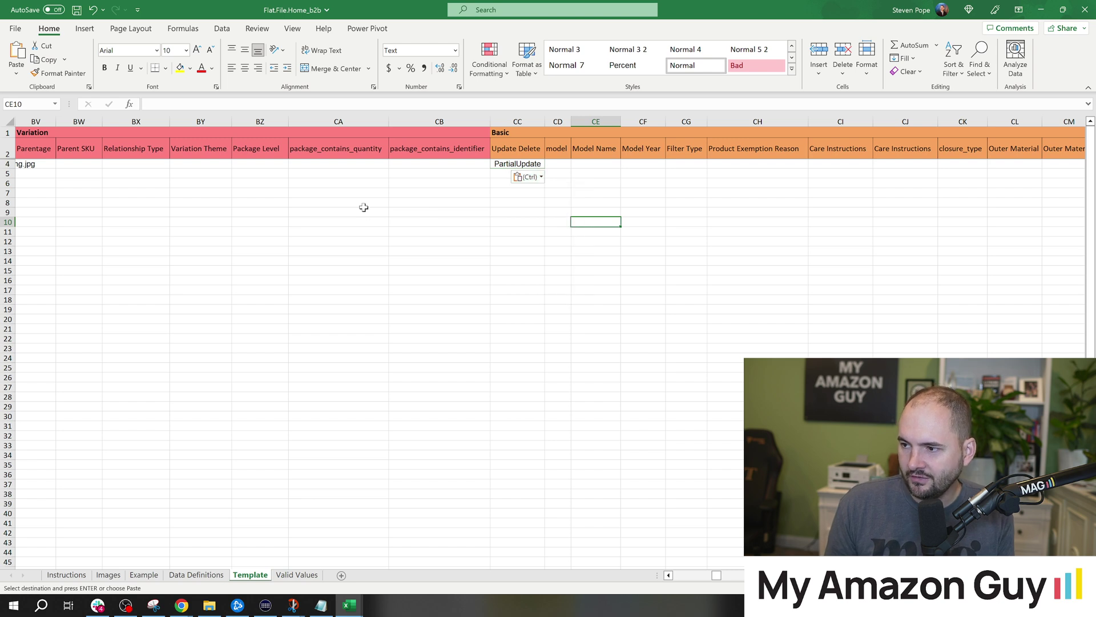
{"action": "left_click", "coordinate": [410, 211]}
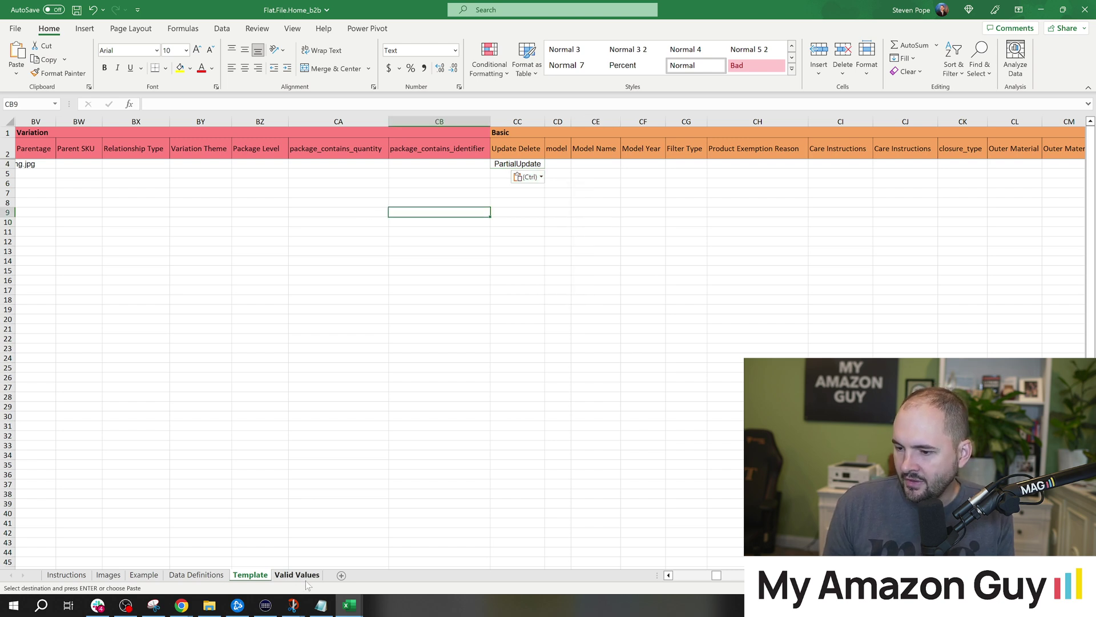
{"action": "left_click", "coordinate": [183, 606]}
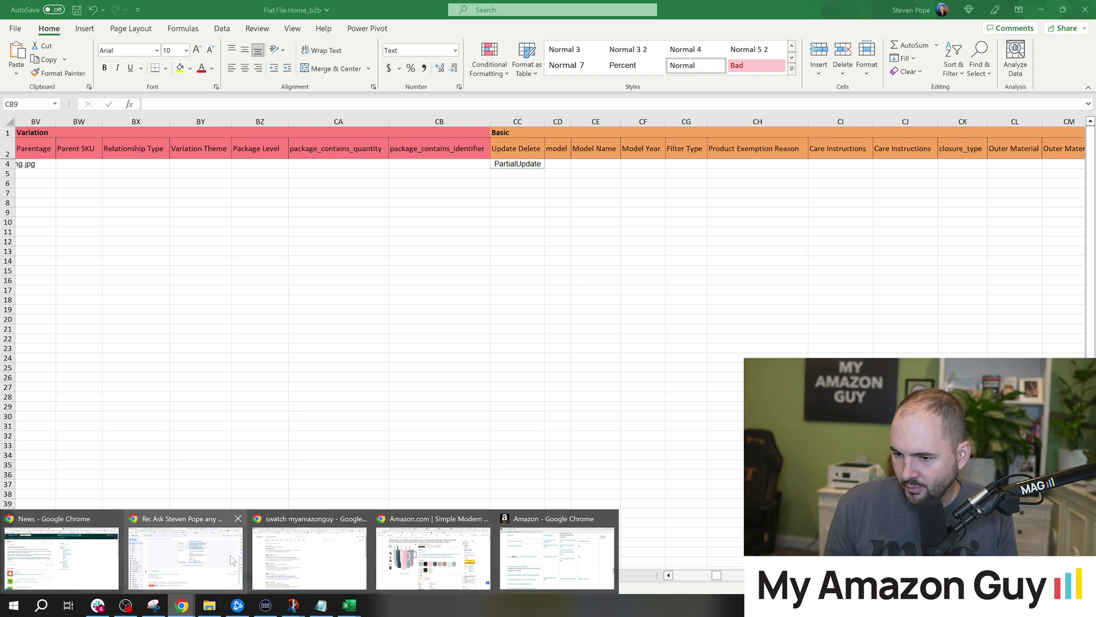
Bring Chrome forward and switch to the Seller Central Inventory Reports tab
{"action": "left_click", "coordinate": [534, 552]}
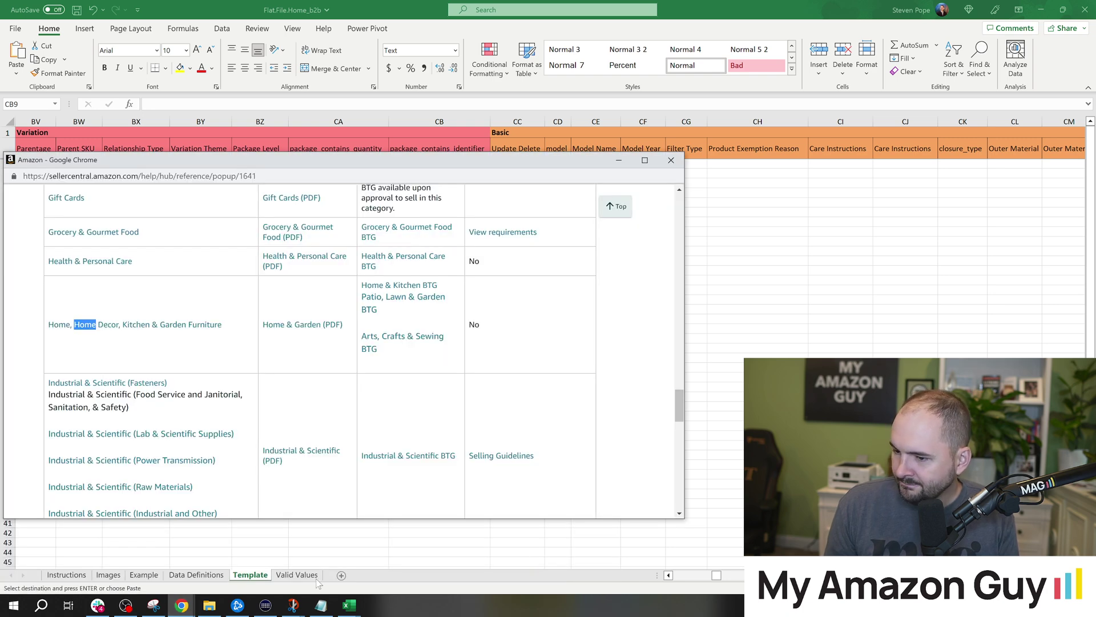
{"action": "mouse_move", "coordinate": [183, 607]}
{"action": "left_click", "coordinate": [418, 566]}
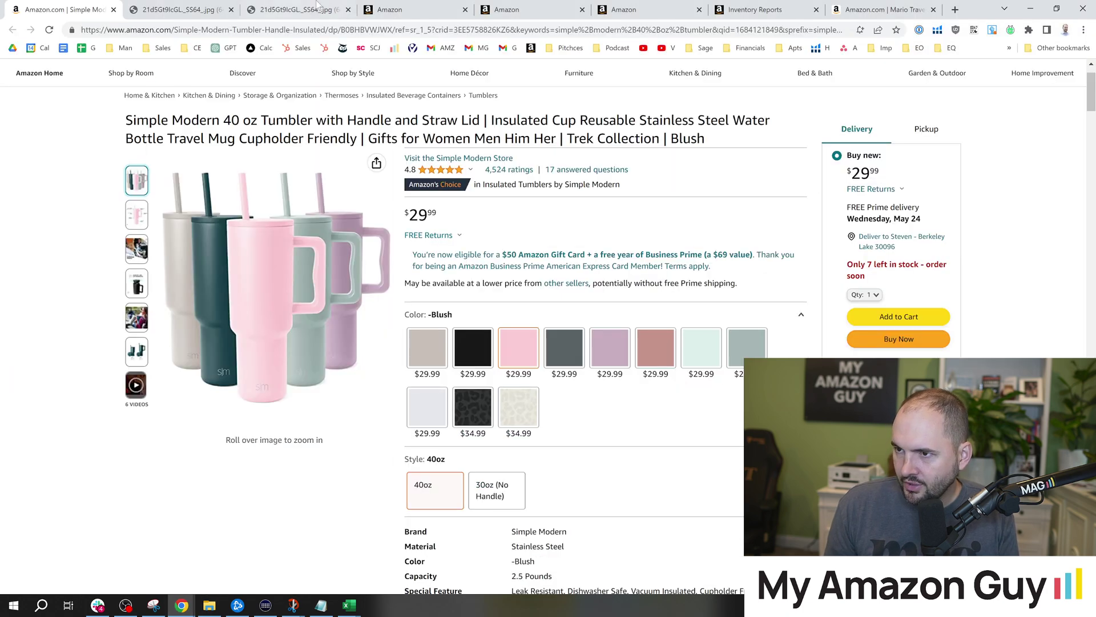
{"action": "left_click", "coordinate": [394, 9]}
{"action": "left_click", "coordinate": [514, 9]}
{"action": "left_click", "coordinate": [673, 9]}
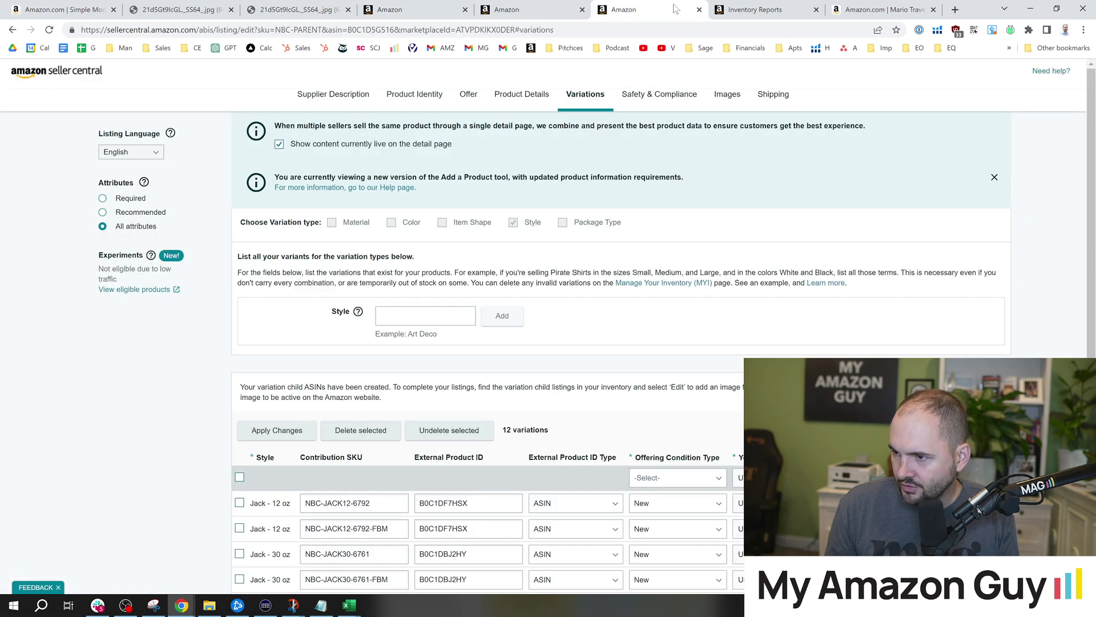
{"action": "left_click", "coordinate": [756, 9]}
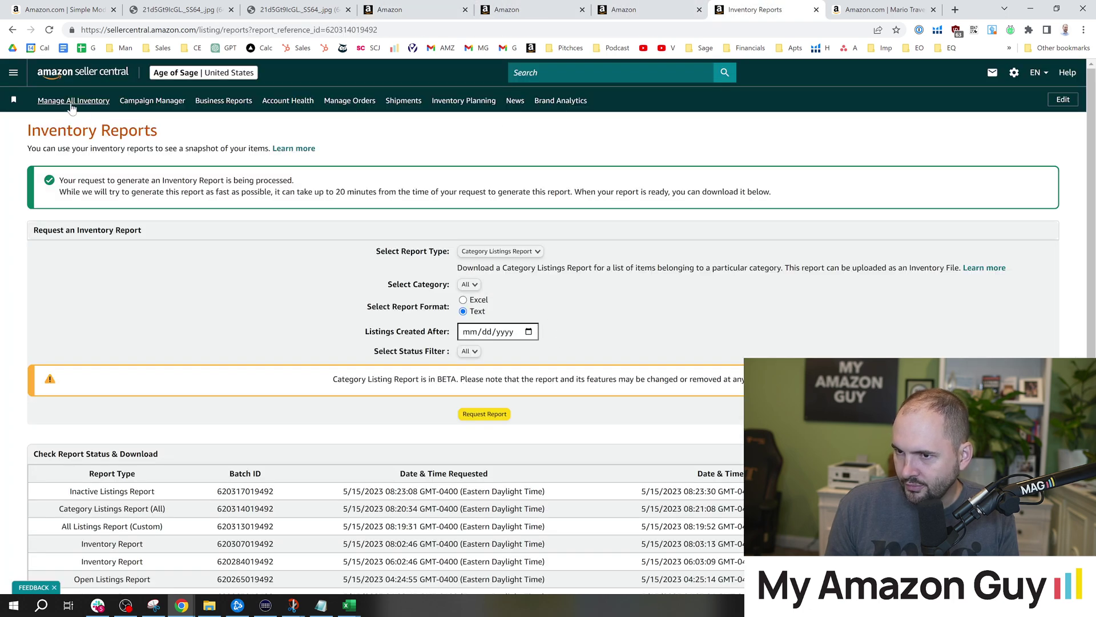
Go to Inventory > Add Products via Upload and view the Spreadsheet upload status
{"action": "left_click", "coordinate": [13, 72]}
{"action": "mouse_move", "coordinate": [44, 127]}
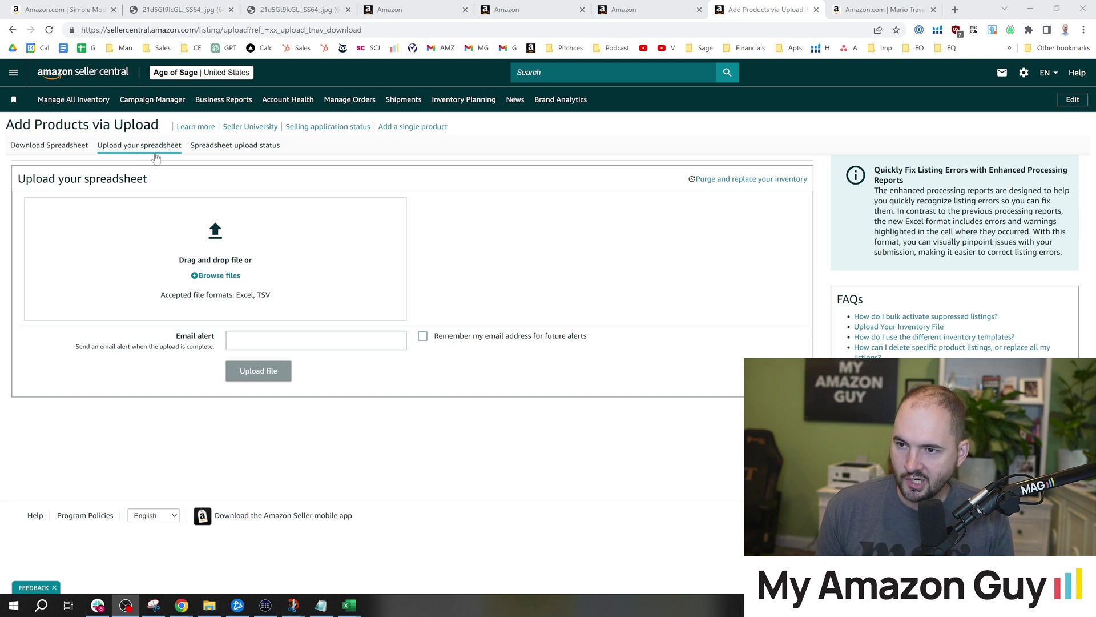
{"action": "left_click_drag", "start_coordinate": [163, 126], "coordinate": [24, 125]}
{"action": "left_click", "coordinate": [308, 215]}
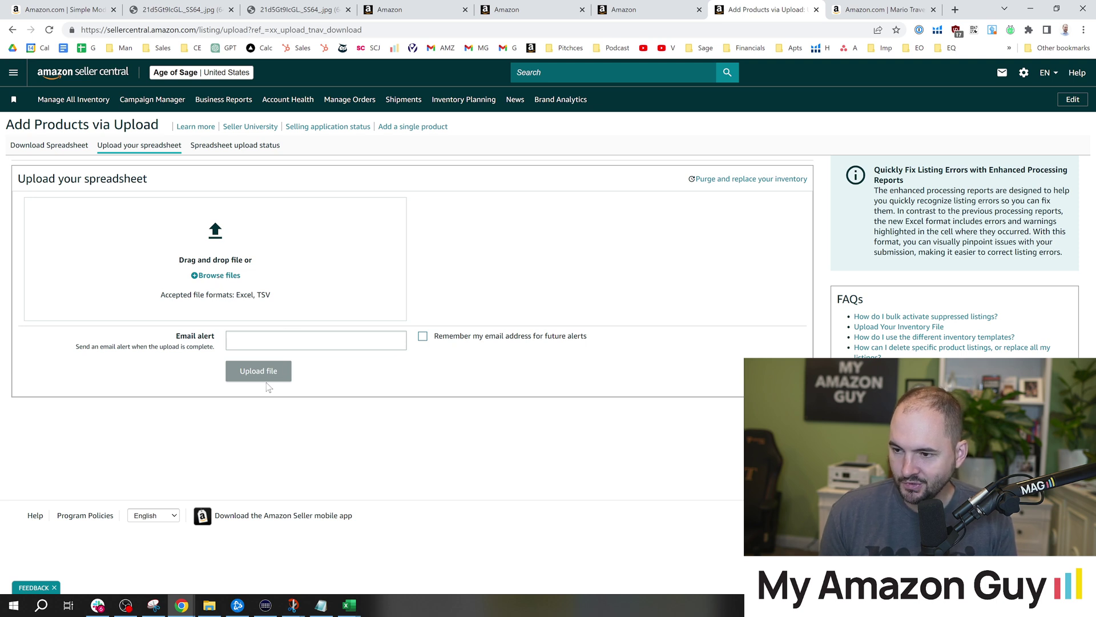
{"action": "left_click", "coordinate": [226, 147]}
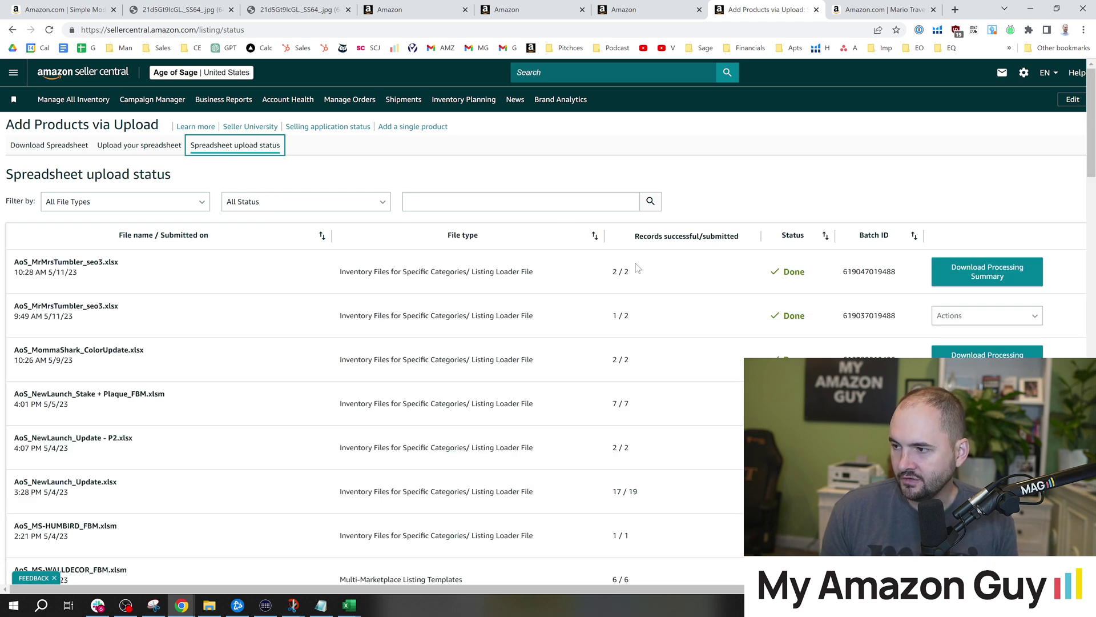
Highlight the latest upload's 2 / 2 record count, then return to the Age of Sage tumbler listing
{"action": "left_click_drag", "start_coordinate": [617, 272], "coordinate": [664, 274]}
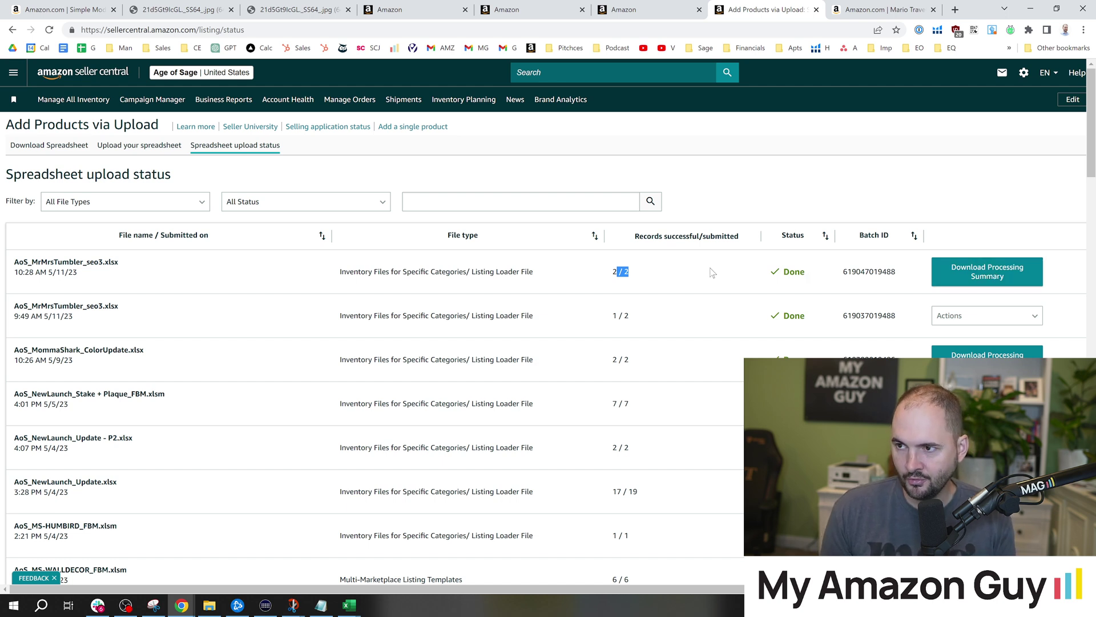
{"action": "left_click", "coordinate": [92, 5]}
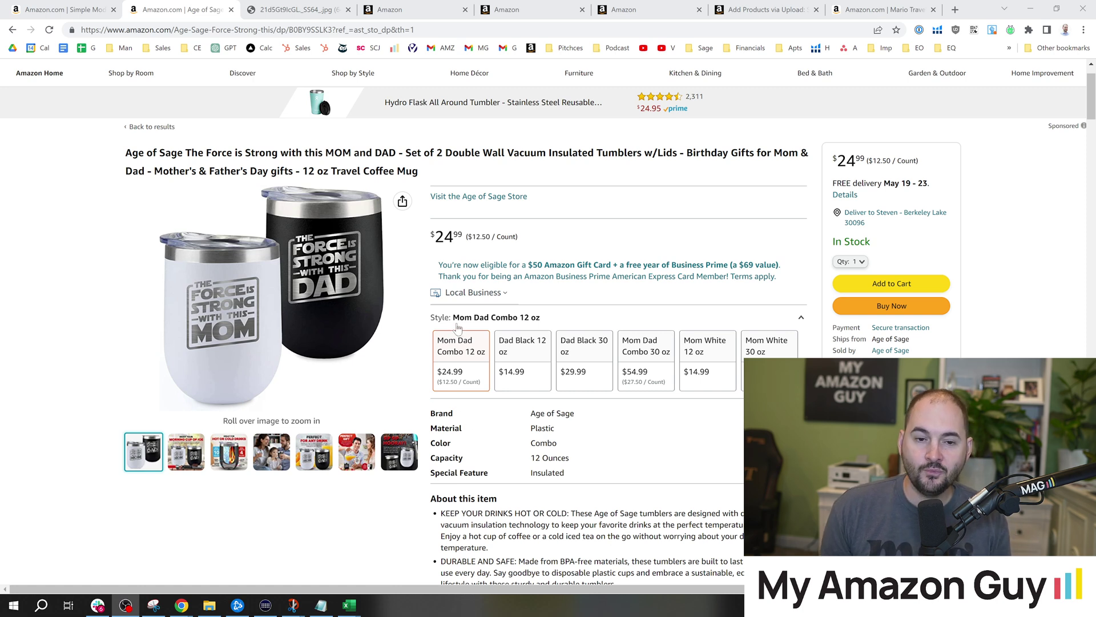
On the Mario Travel Coffee Mug page, try Black Bowser, Green Luigi, Red Mario, then Black Bowser again
{"action": "mouse_move", "coordinate": [460, 356]}
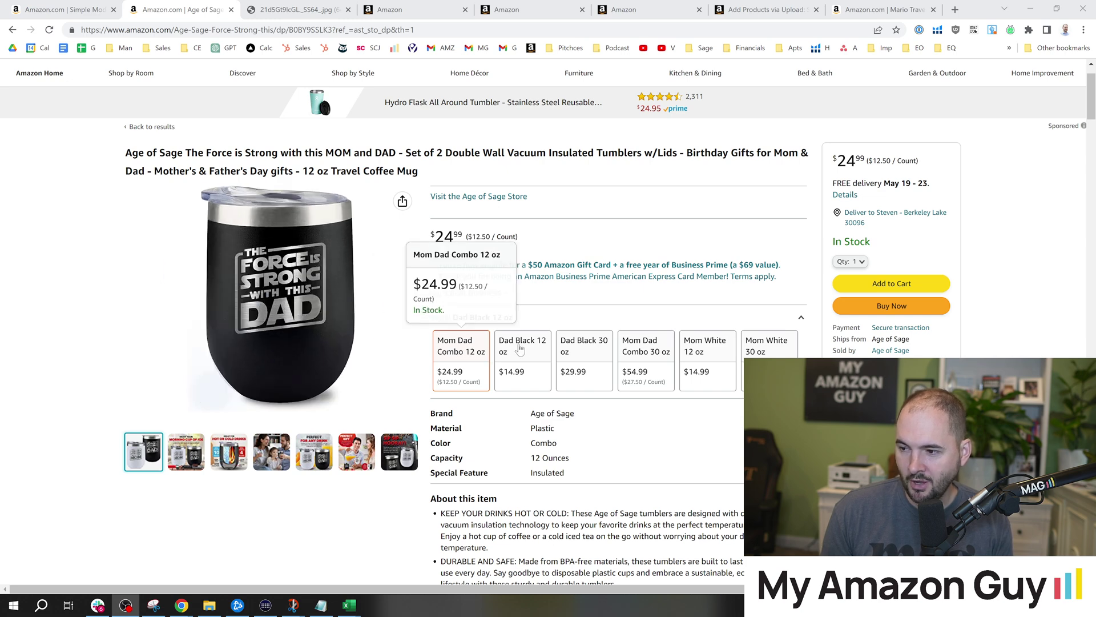
{"action": "mouse_move", "coordinate": [535, 352]}
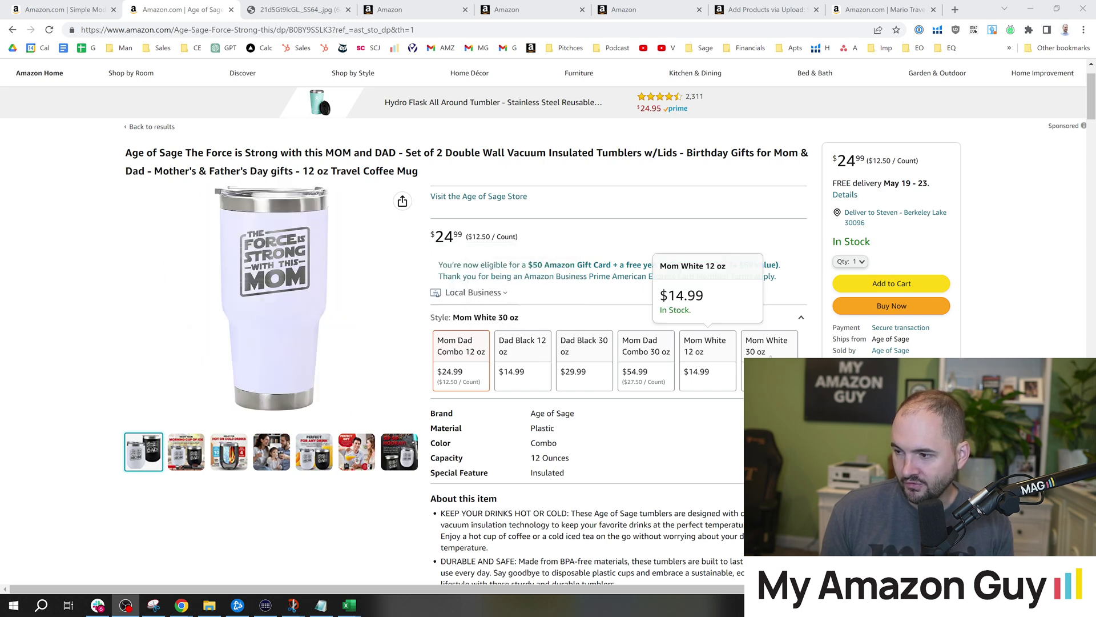
{"action": "mouse_move", "coordinate": [770, 356]}
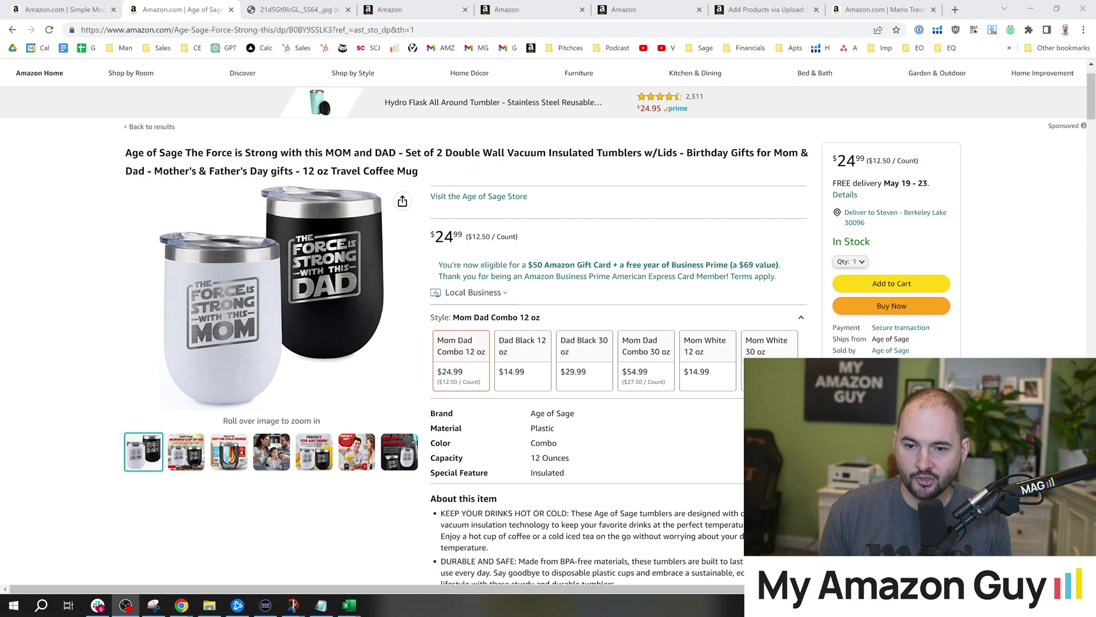
{"action": "key", "text": "ctrl+9"}
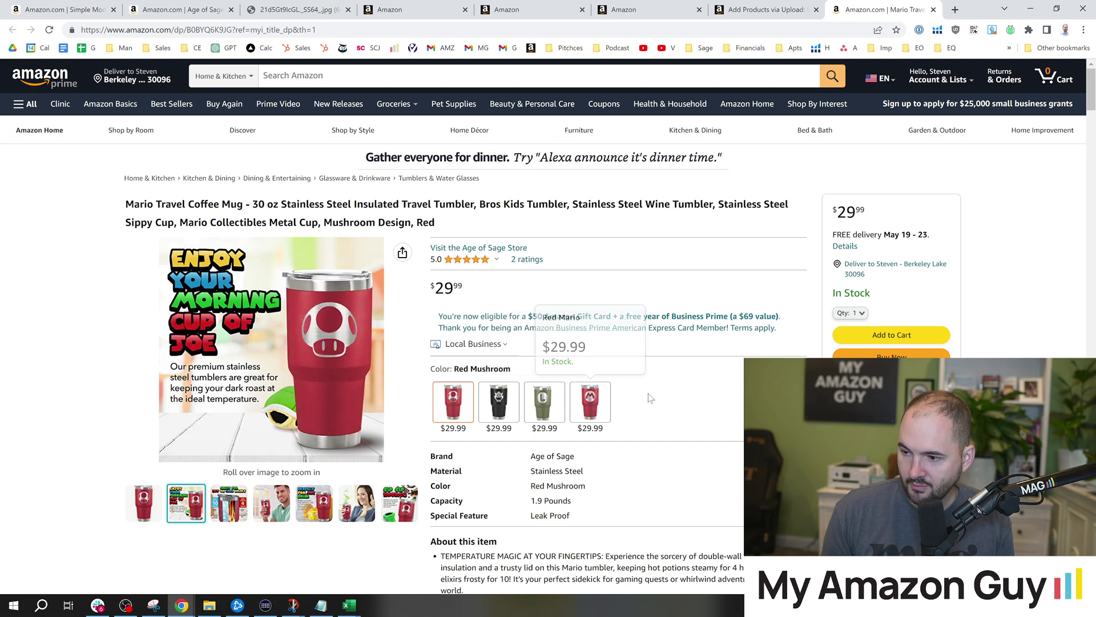
{"action": "left_click", "coordinate": [511, 404]}
{"action": "left_click", "coordinate": [545, 403]}
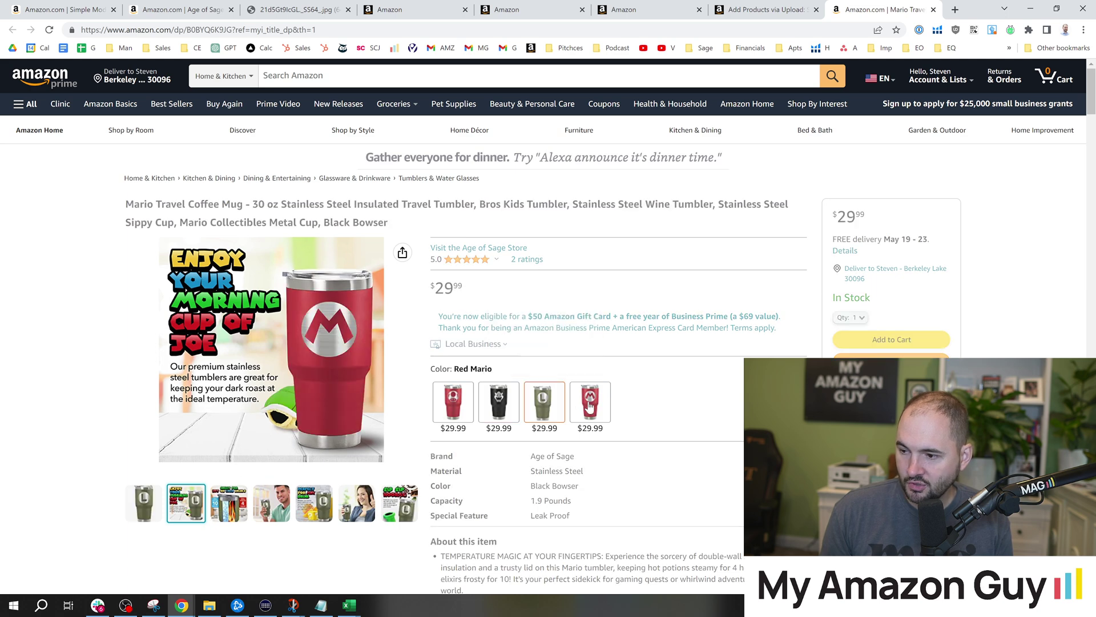
{"action": "left_click", "coordinate": [588, 406]}
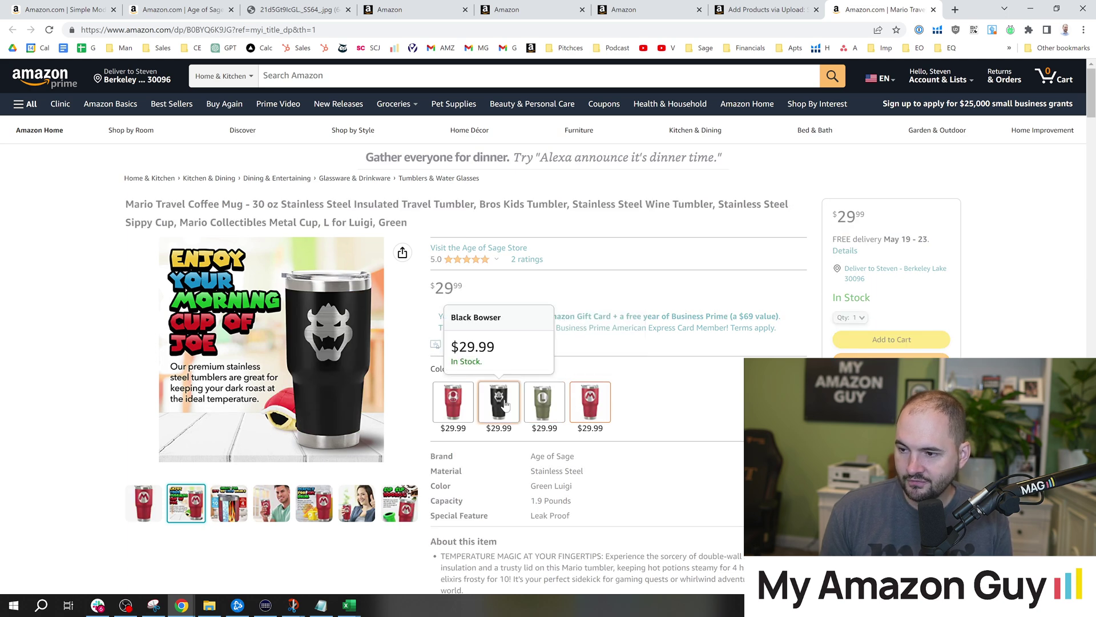
{"action": "left_click", "coordinate": [507, 404]}
Show the Simple Modern 40 oz tumbler in its Midnight Black colour
{"action": "left_click", "coordinate": [109, 6]}
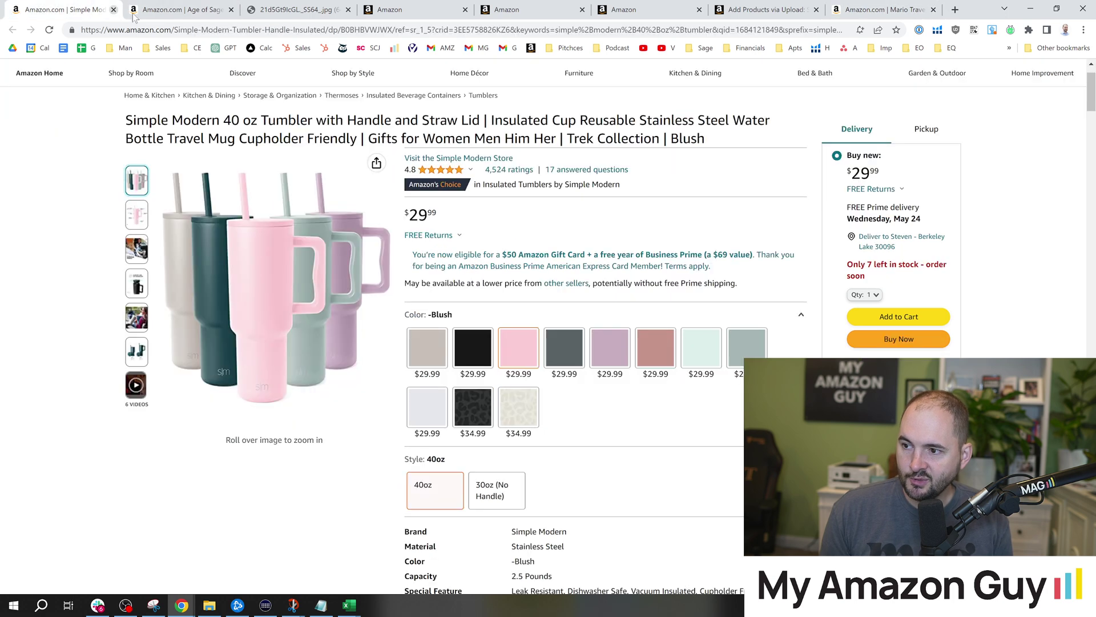
{"action": "left_click", "coordinate": [467, 355]}
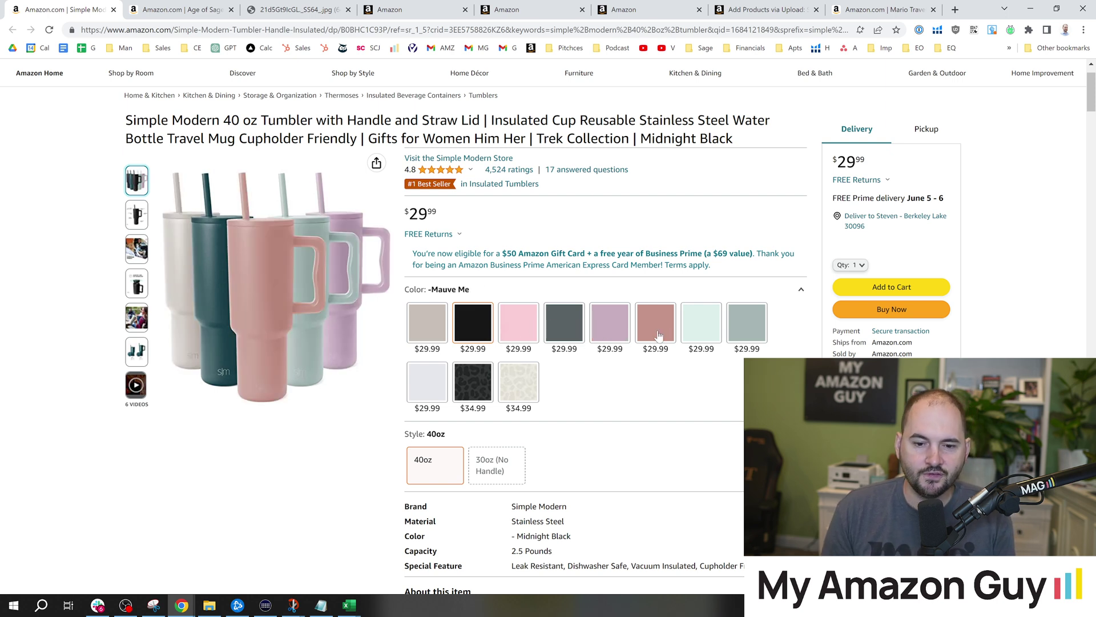
{"action": "mouse_move", "coordinate": [655, 340]}
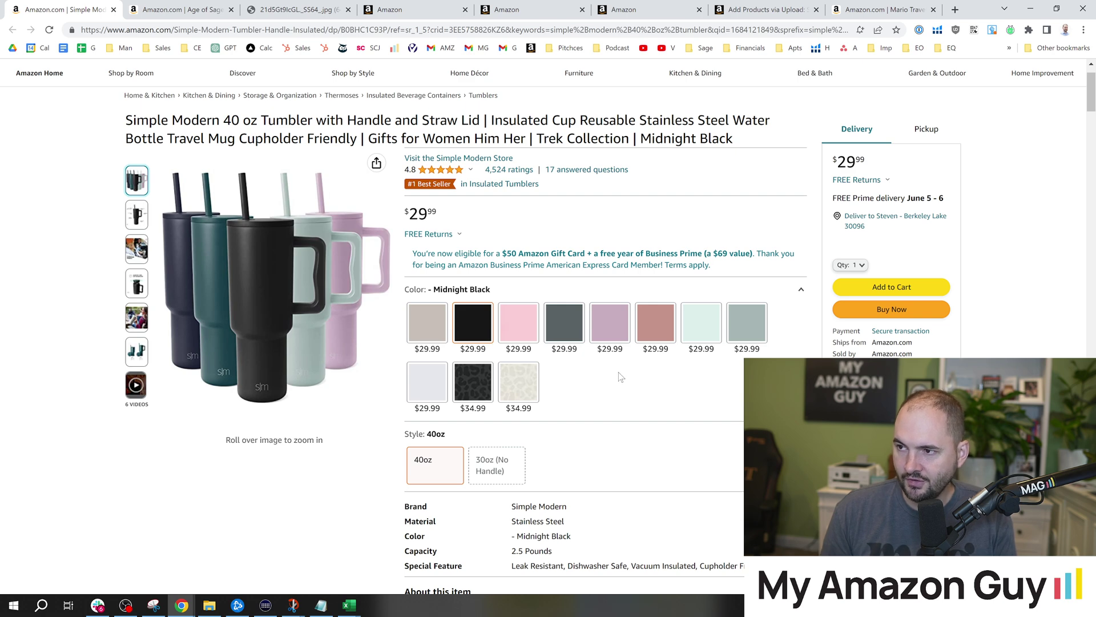
Open the NBC-PARENT Variations editor and scroll through its 12 Jack, Sally and Zero variations
{"action": "left_click", "coordinate": [425, 8]}
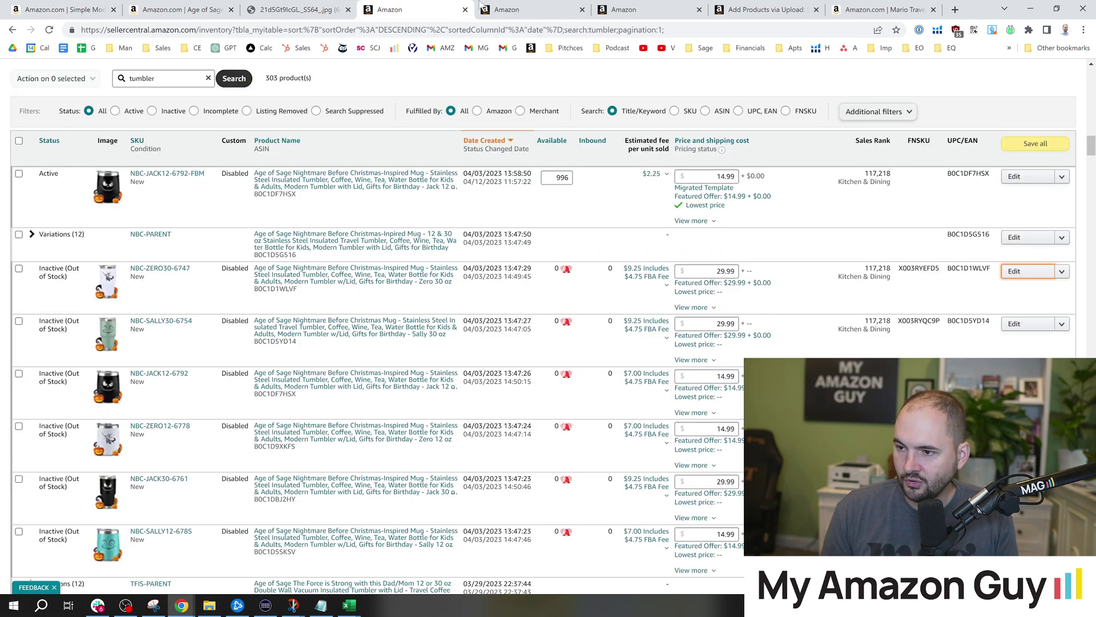
{"action": "left_click", "coordinate": [492, 5]}
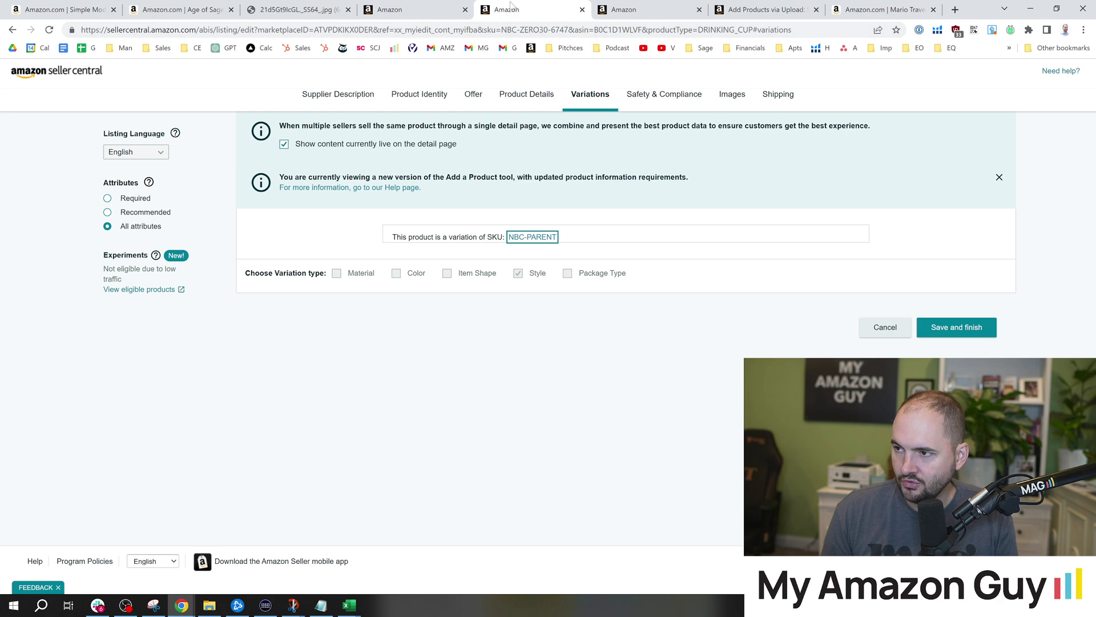
{"action": "left_click", "coordinate": [440, 7]}
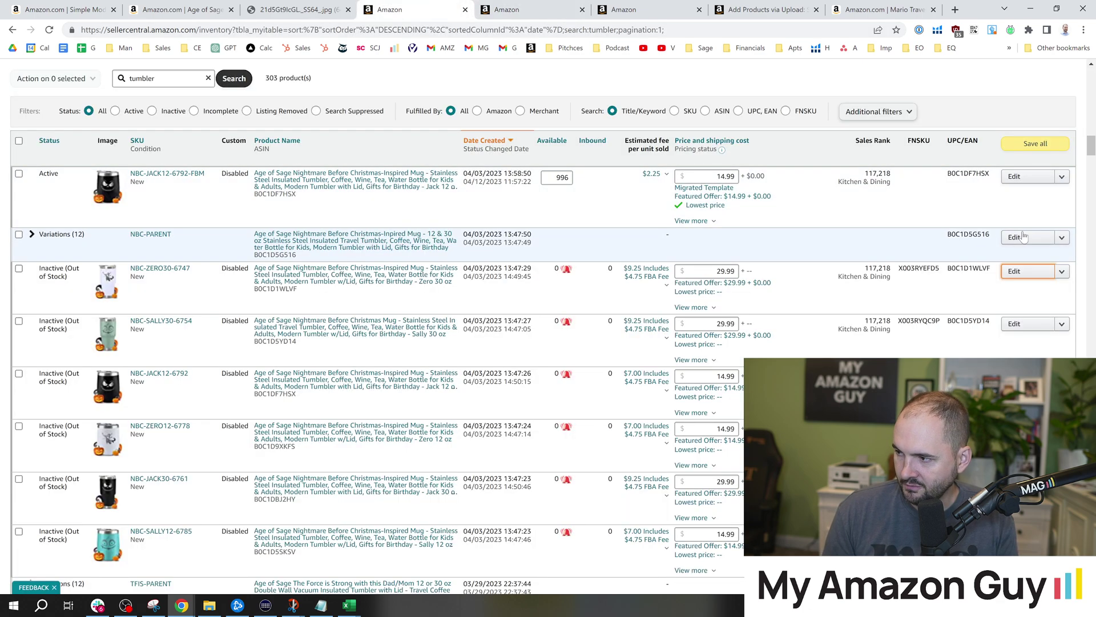
{"action": "left_click", "coordinate": [628, 8]}
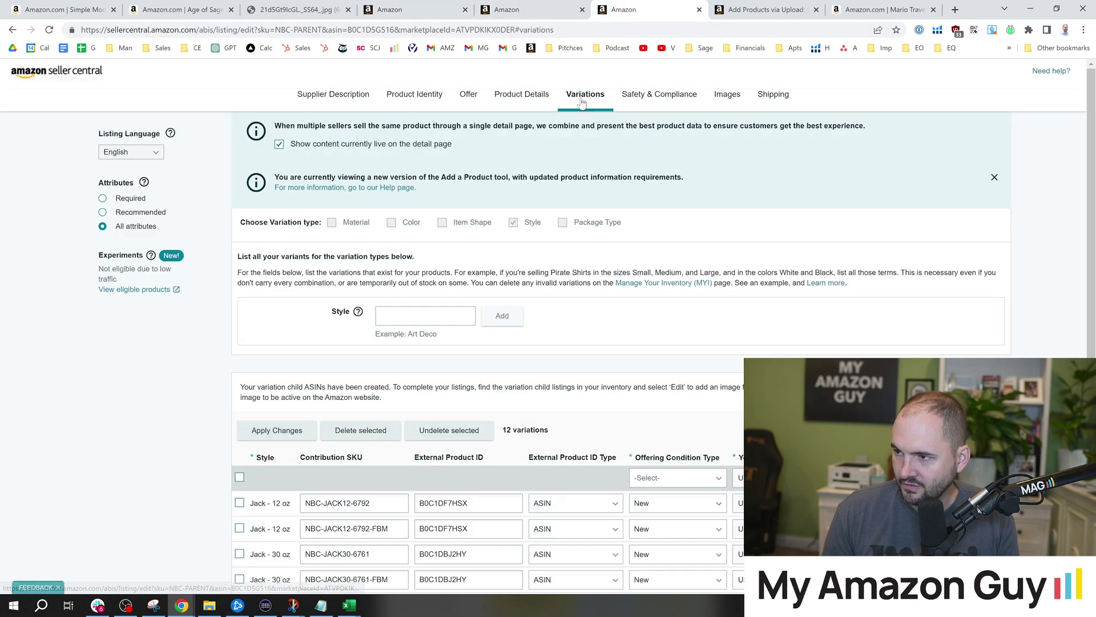
{"action": "scroll", "coordinate": [611, 106], "scroll_direction": "down", "scroll_amount": 4}
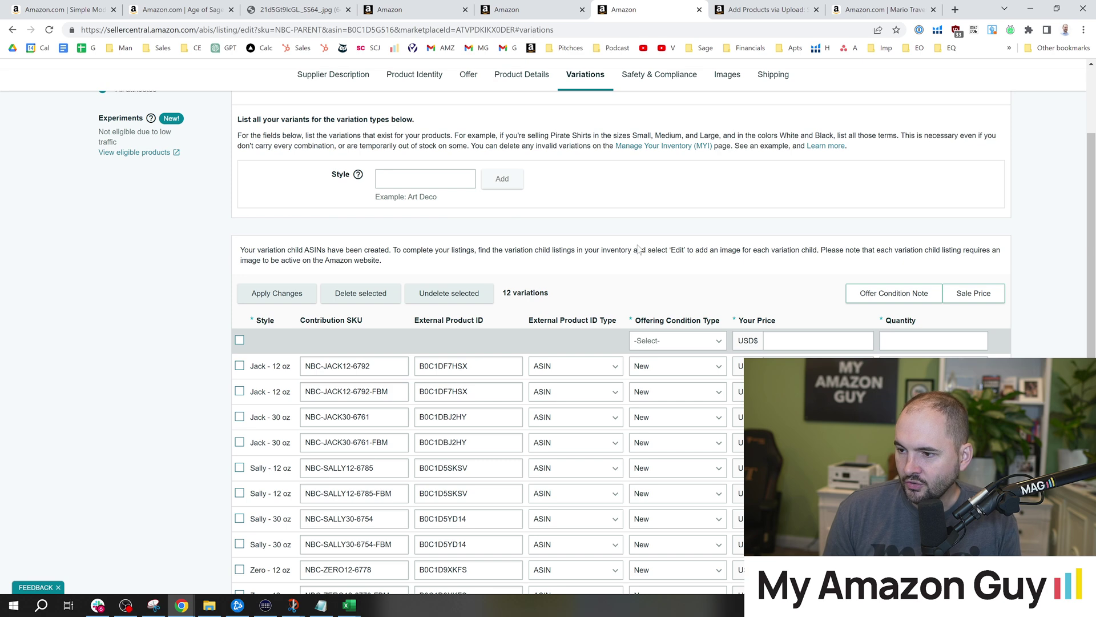
{"action": "scroll", "coordinate": [602, 241], "scroll_direction": "down", "scroll_amount": 1}
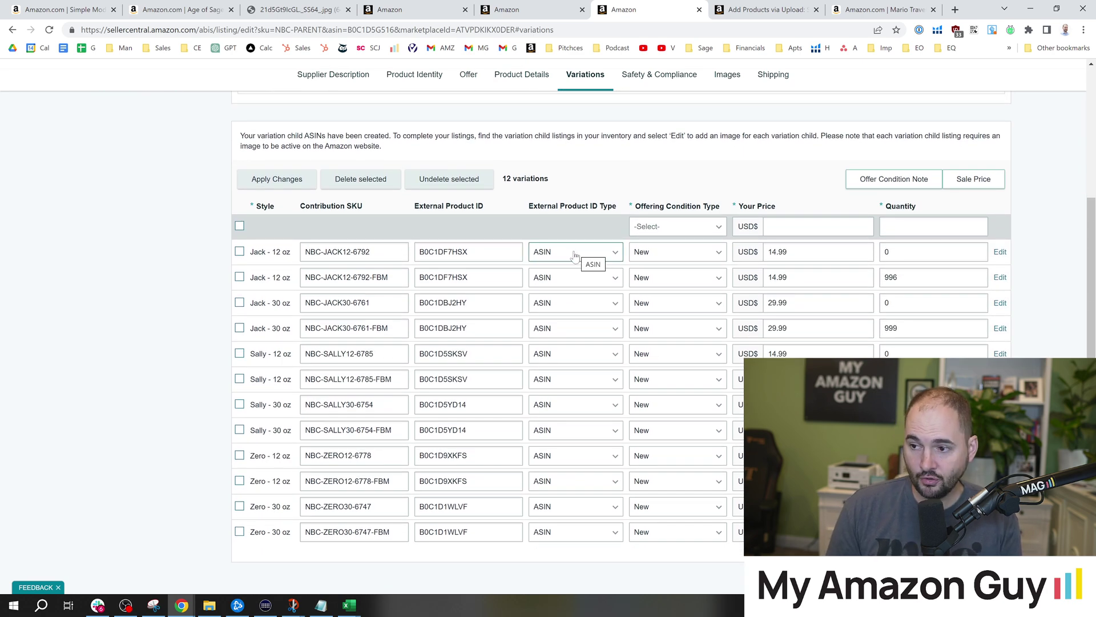
{"action": "scroll", "coordinate": [571, 277], "scroll_direction": "down", "scroll_amount": 1}
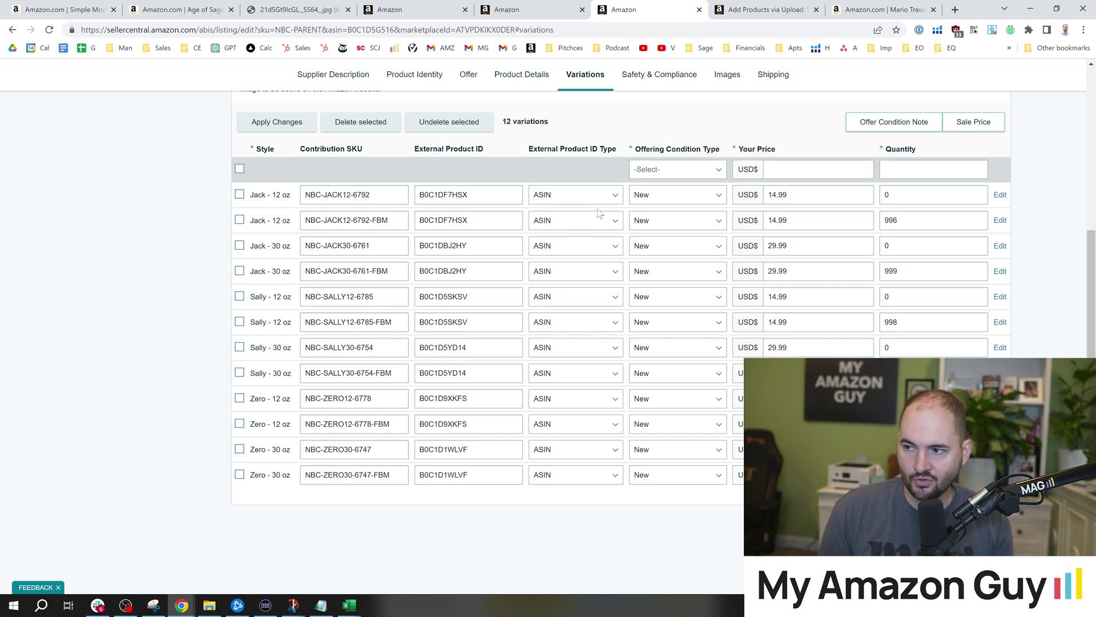
{"action": "left_click_drag", "start_coordinate": [1090, 285], "coordinate": [1091, 133]}
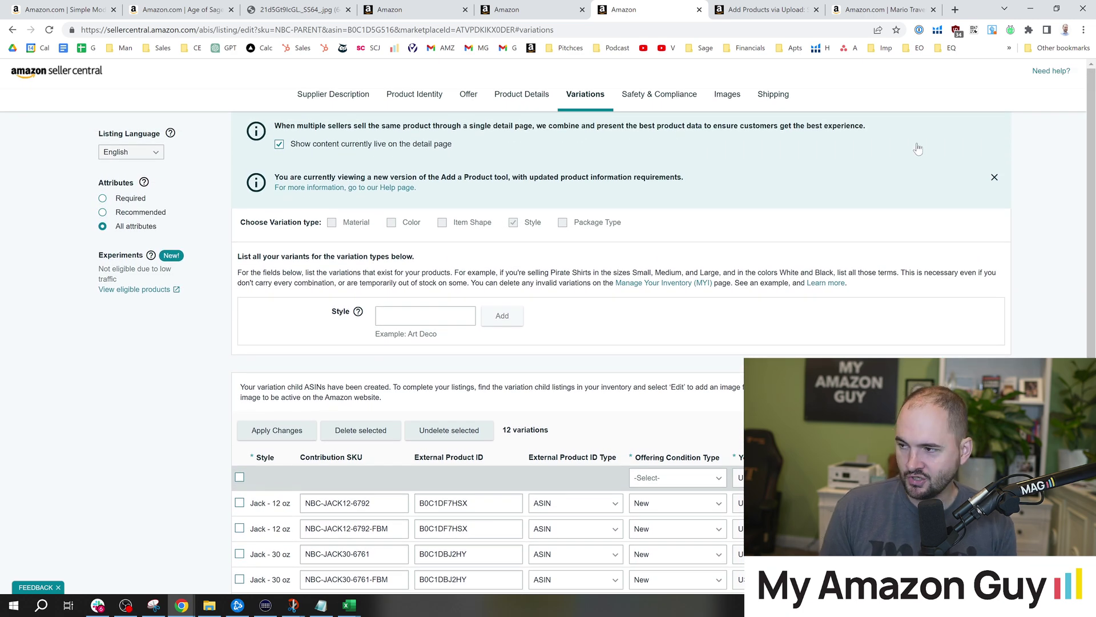
{"action": "left_click", "coordinate": [358, 598]}
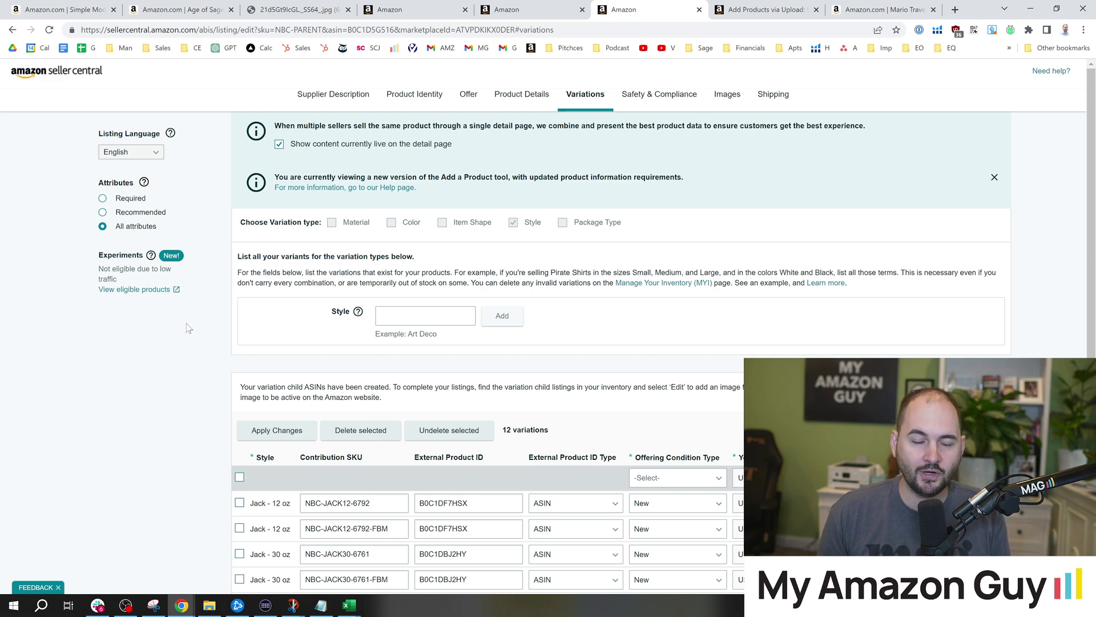
Return to the Simple Modern 40 oz tumbler listing in Midnight Black
{"action": "left_click", "coordinate": [88, 4]}
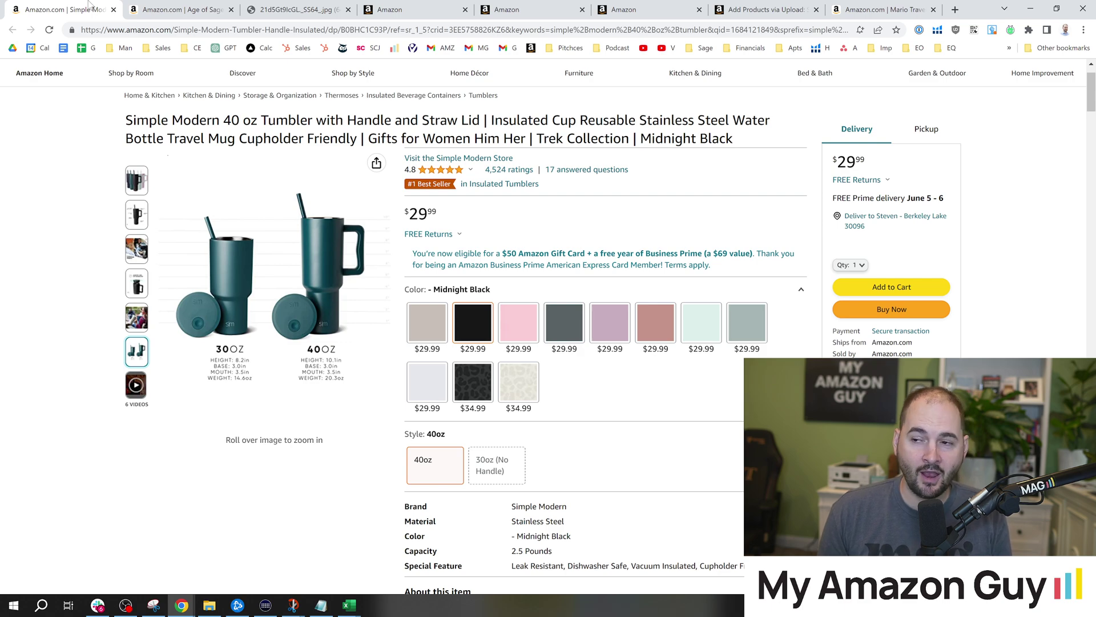